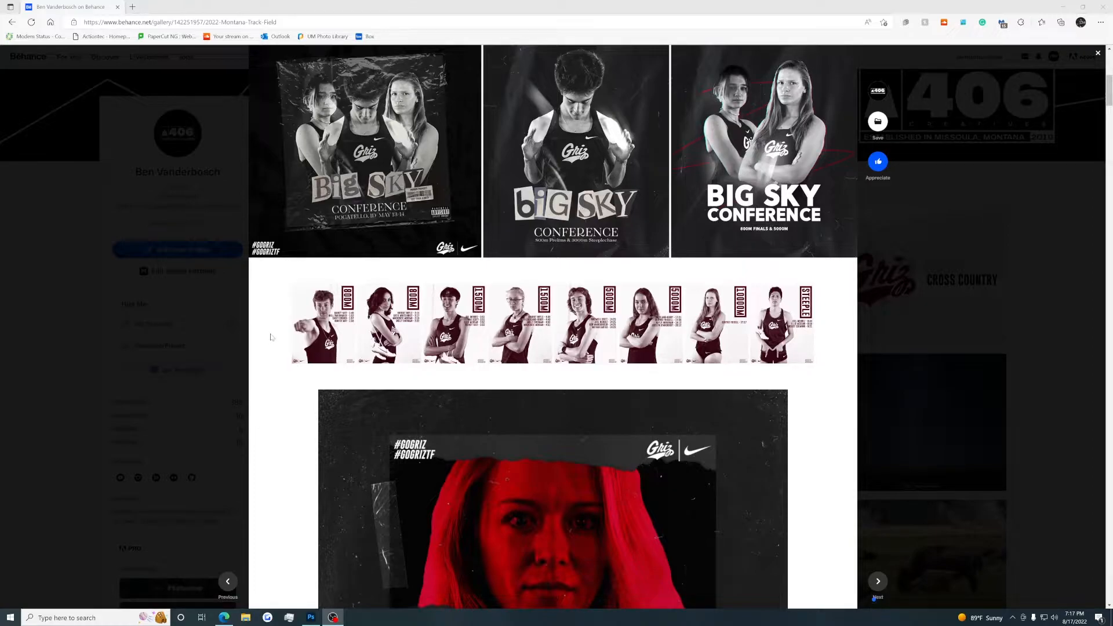
Examine the maroon duotone event posters in the 2022 Montana Track & Field project at full size, from 1500M through Steeple.
mouse_move(300, 331)
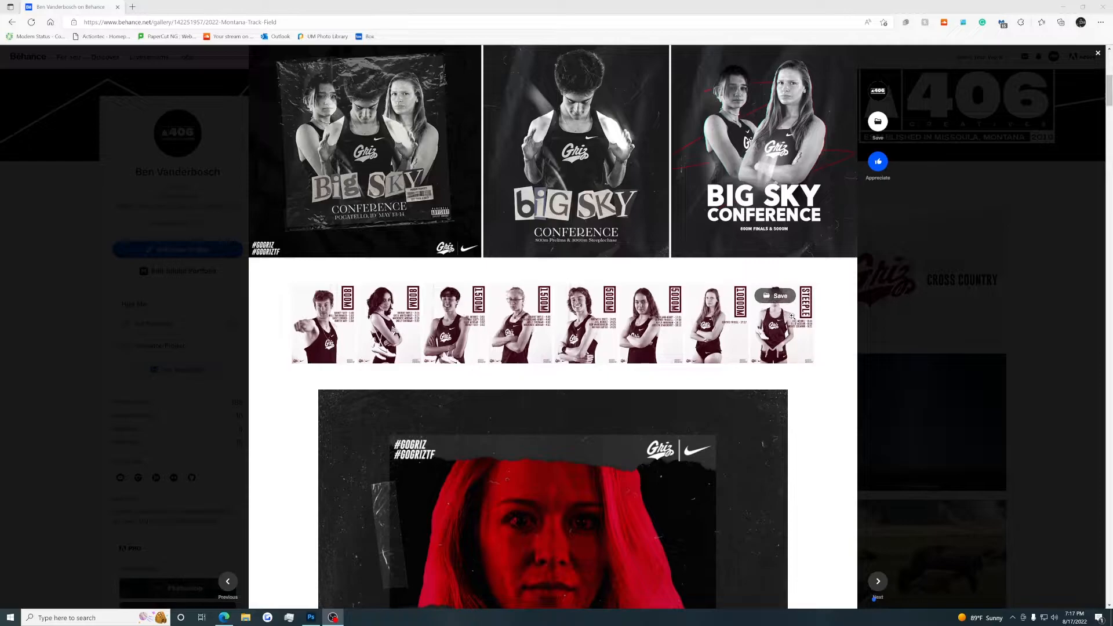
click(456, 325)
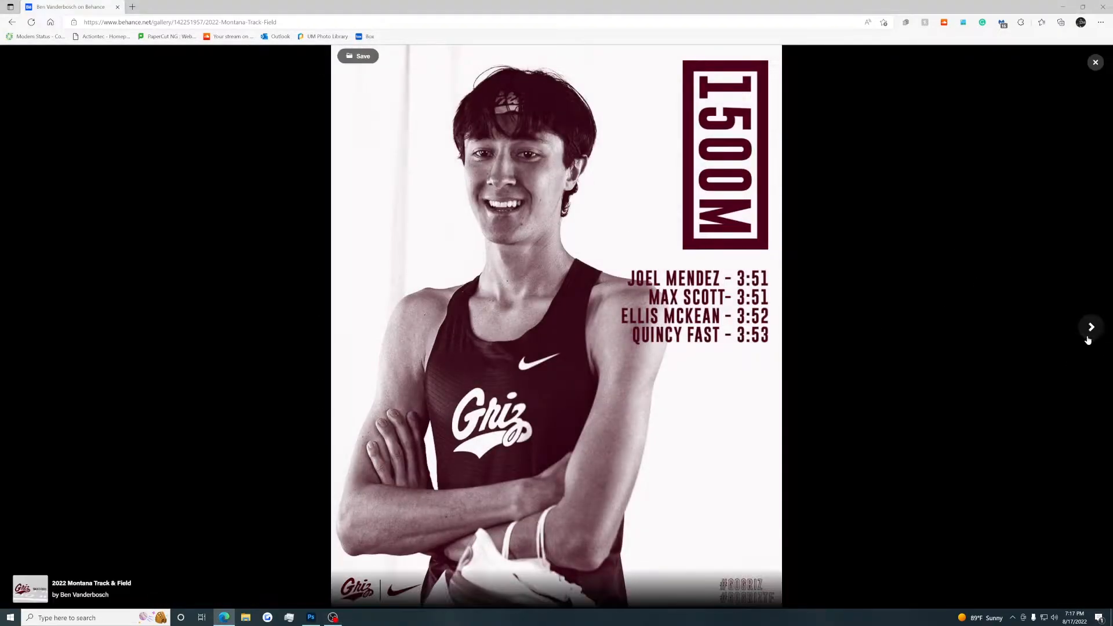
click(1087, 338)
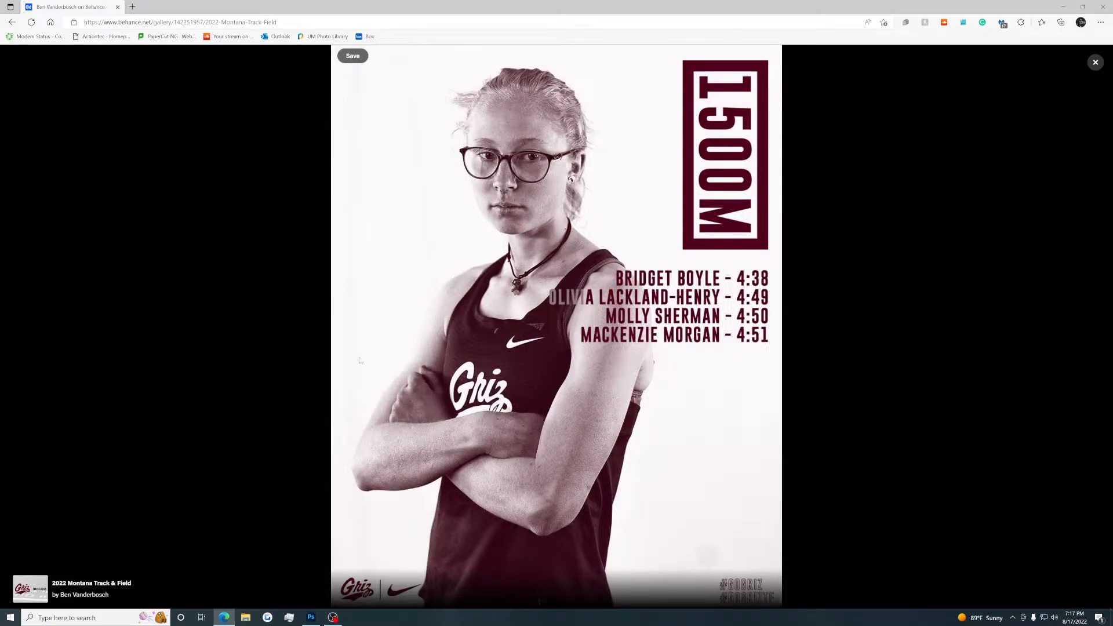
click(21, 326)
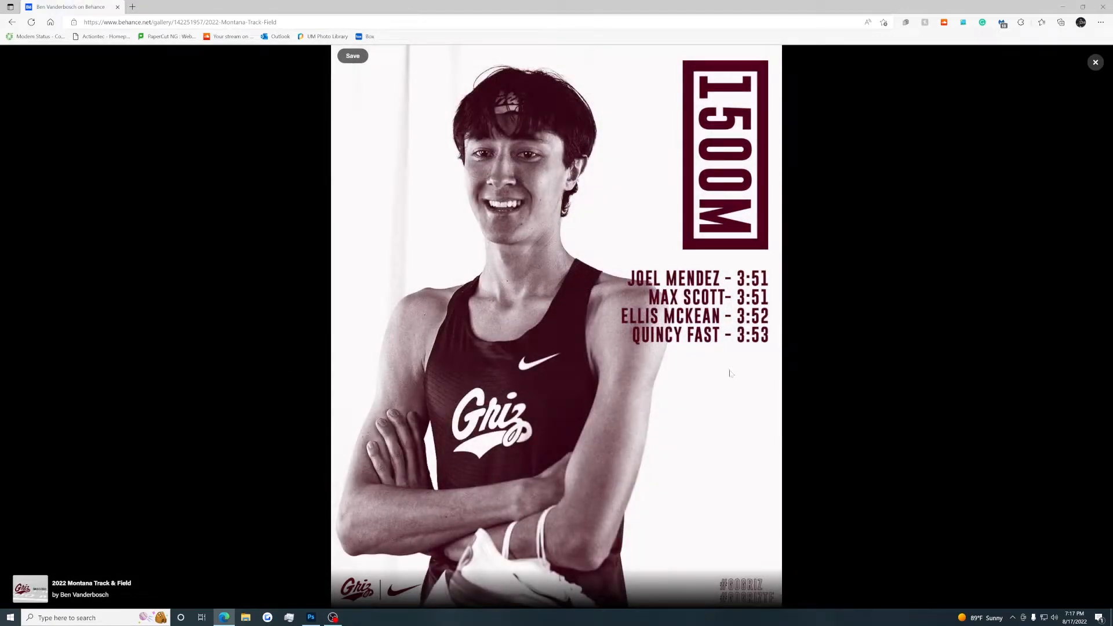
click(1082, 329)
click(1082, 329)
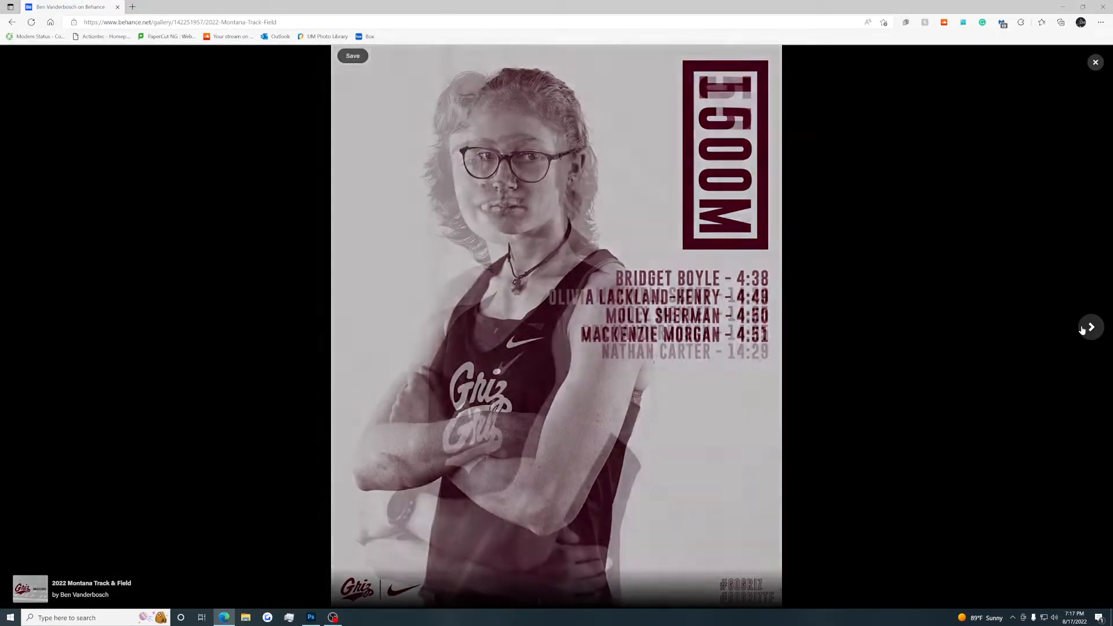
click(1082, 329)
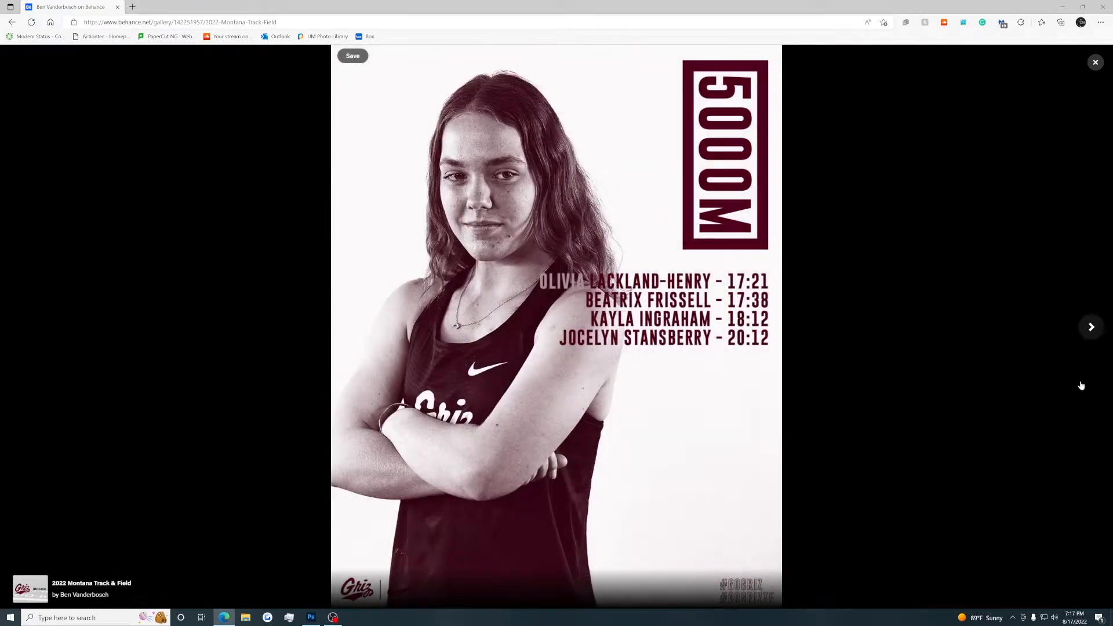
click(1094, 336)
click(1093, 333)
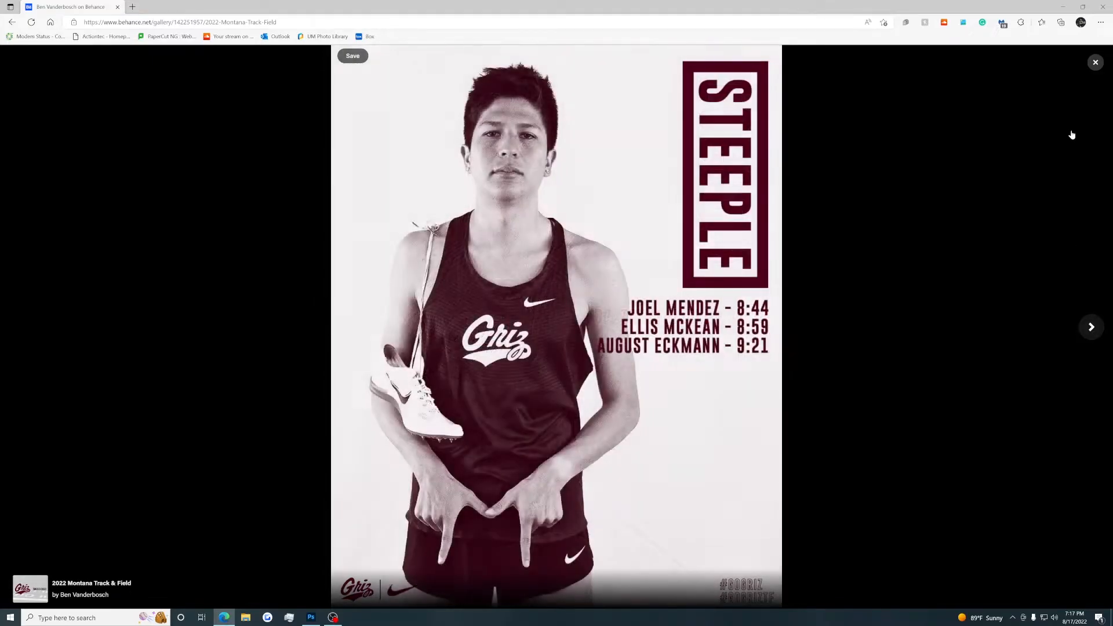
click(1096, 63)
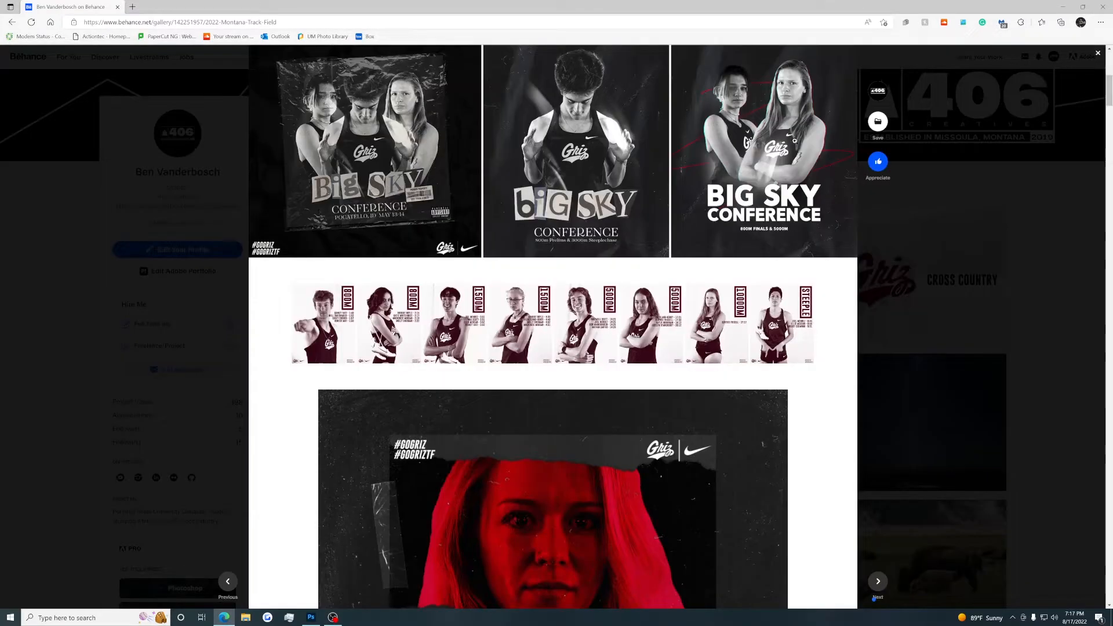
Examine the remaining meet and athlete graphics further down the Montana Track & Field project, and close the project.
scroll(882, 323, down, 2)
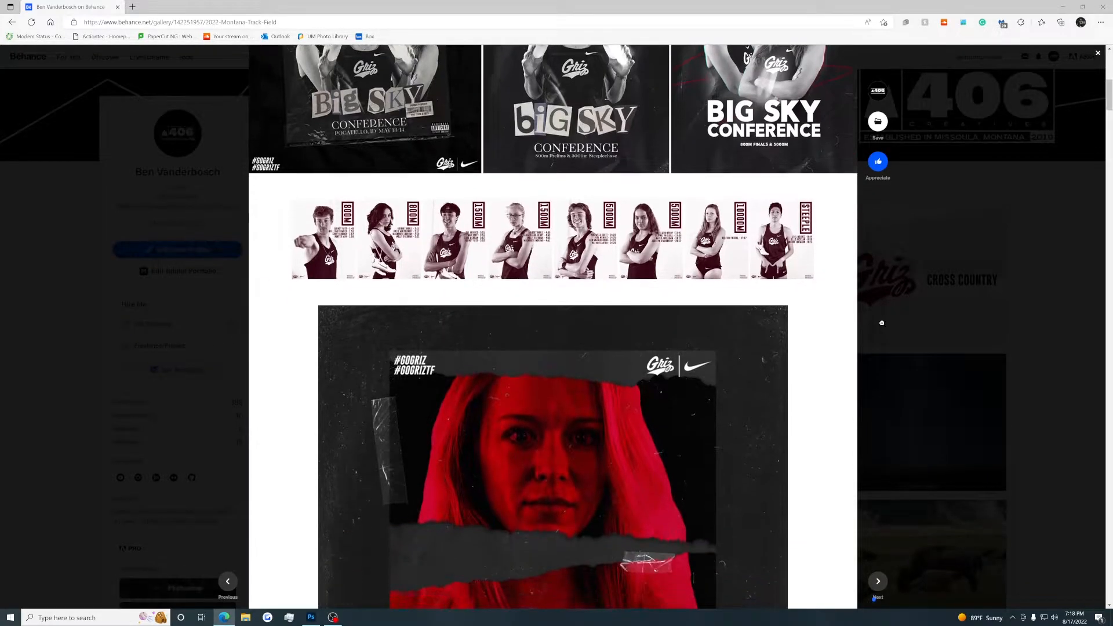
scroll(882, 322, up, 8)
scroll(881, 323, down, 8)
scroll(881, 322, down, 10)
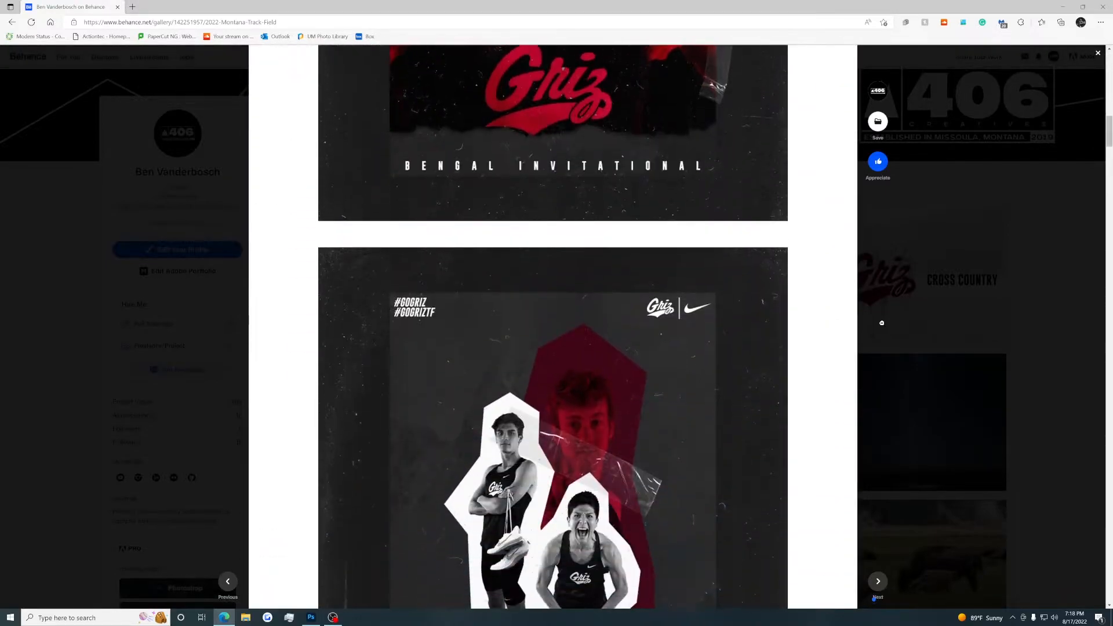
scroll(594, 277, up, 5)
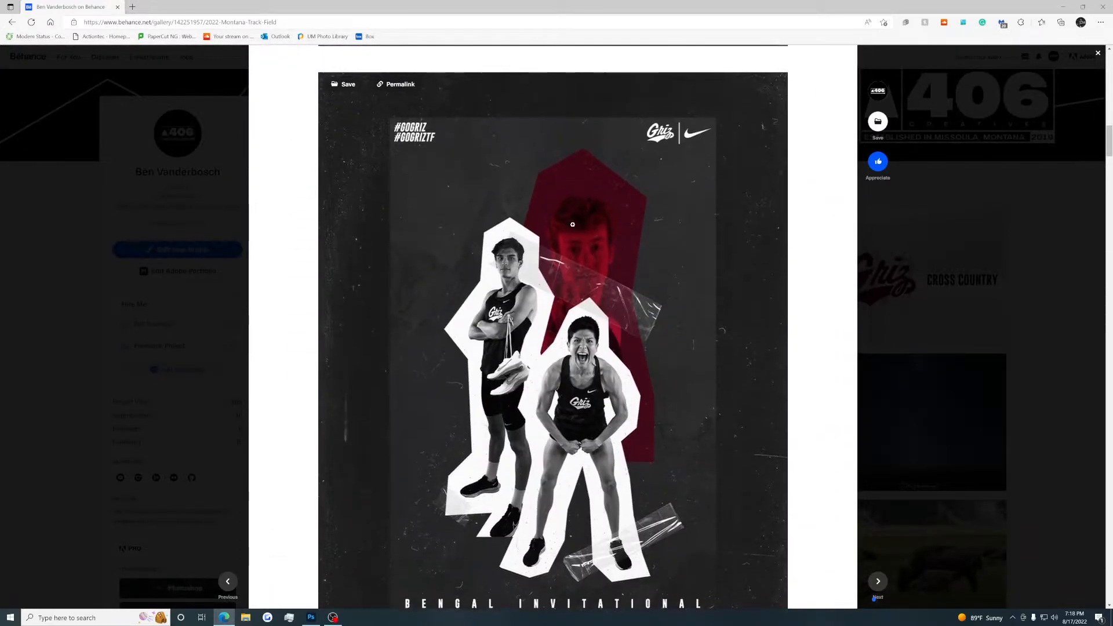
scroll(594, 277, down, 8)
scroll(598, 261, down, 5)
scroll(580, 267, up, 1)
scroll(553, 272, down, 5)
scroll(552, 272, up, 7)
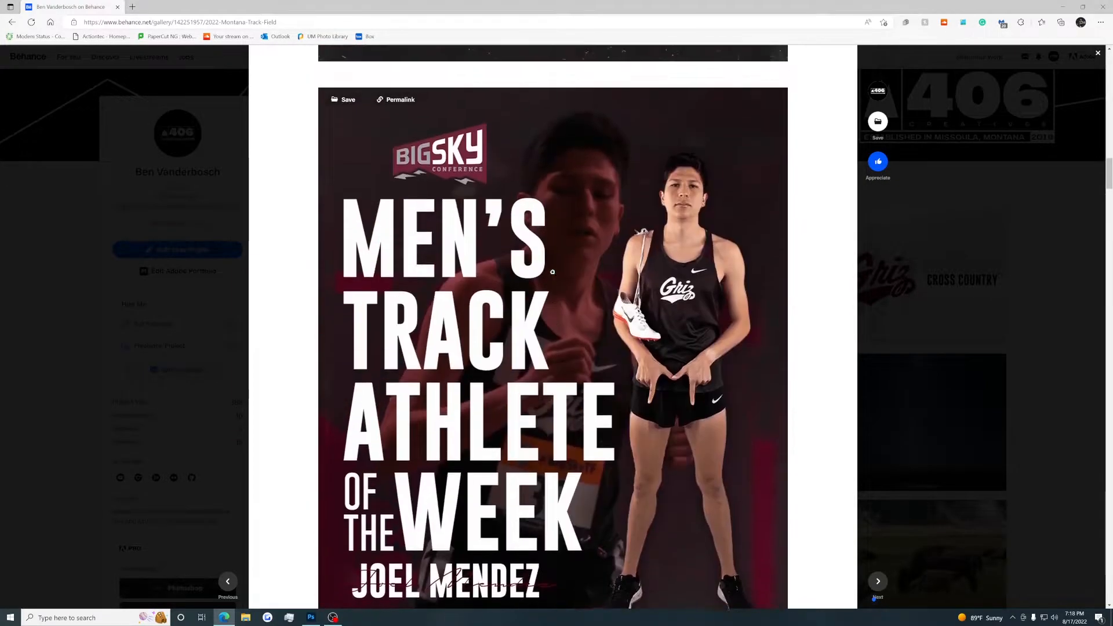
scroll(533, 307, down, 15)
scroll(518, 345, down, 20)
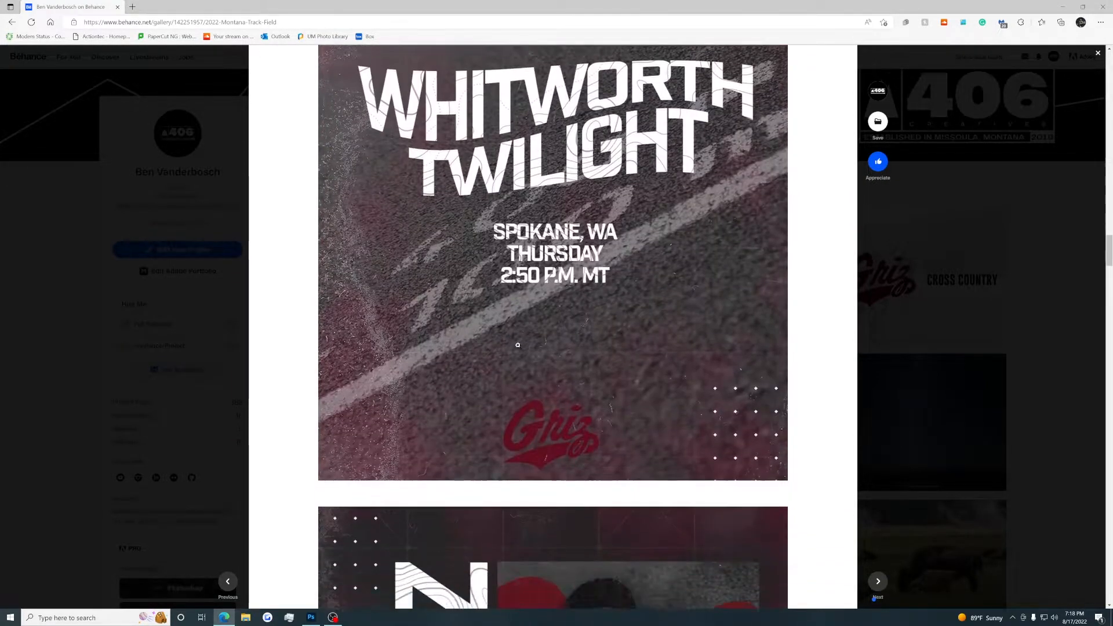
scroll(811, 312, up, 8)
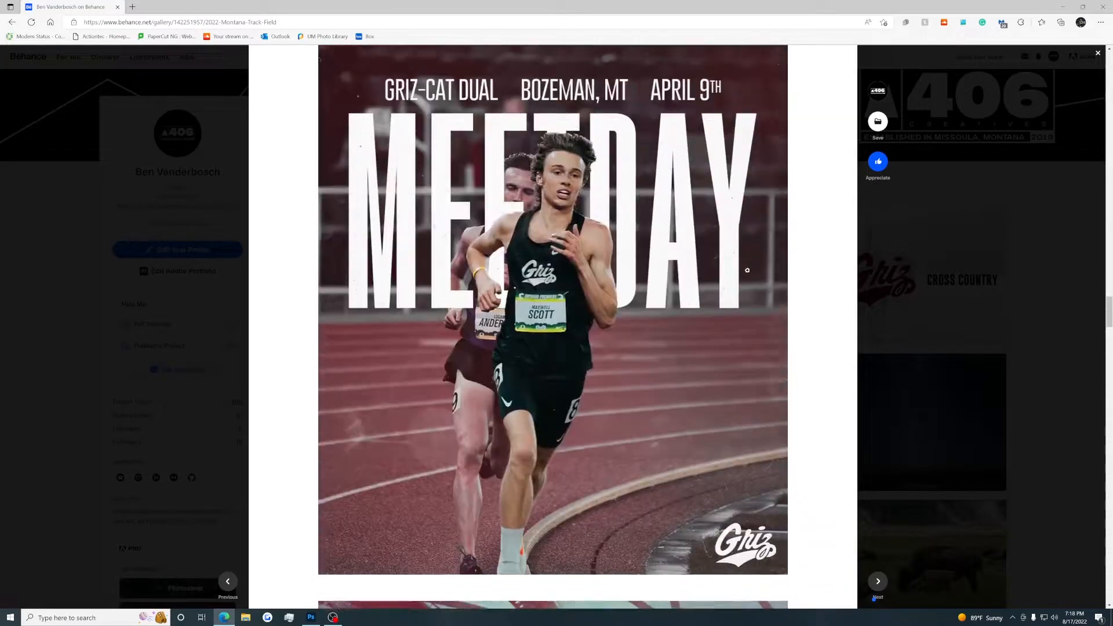
scroll(497, 345, down, 13)
scroll(497, 345, down, 6)
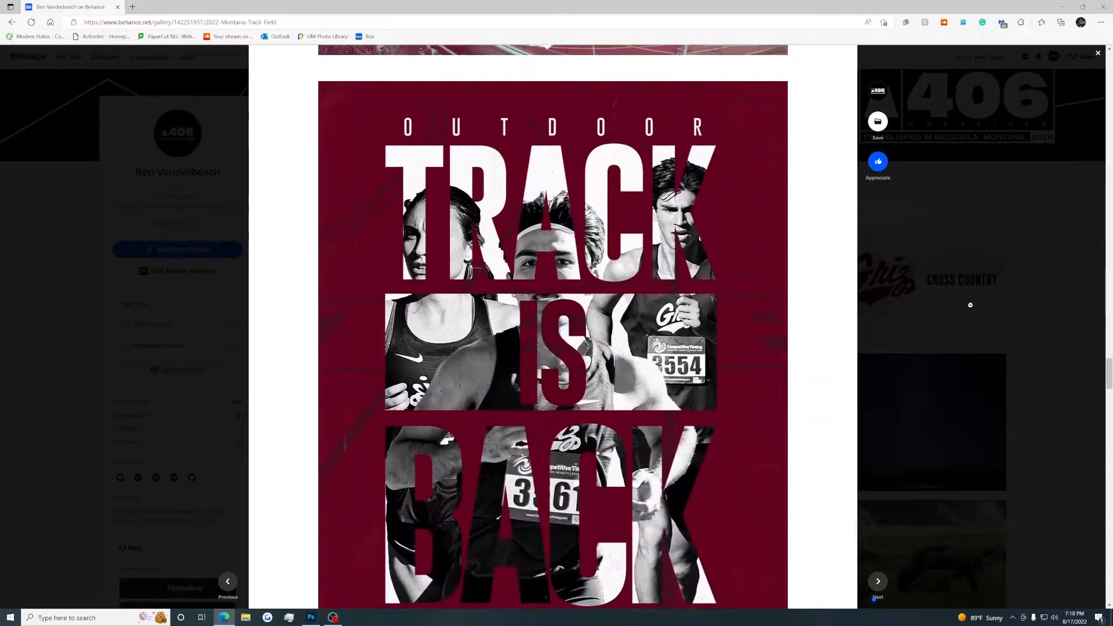
key(Escape)
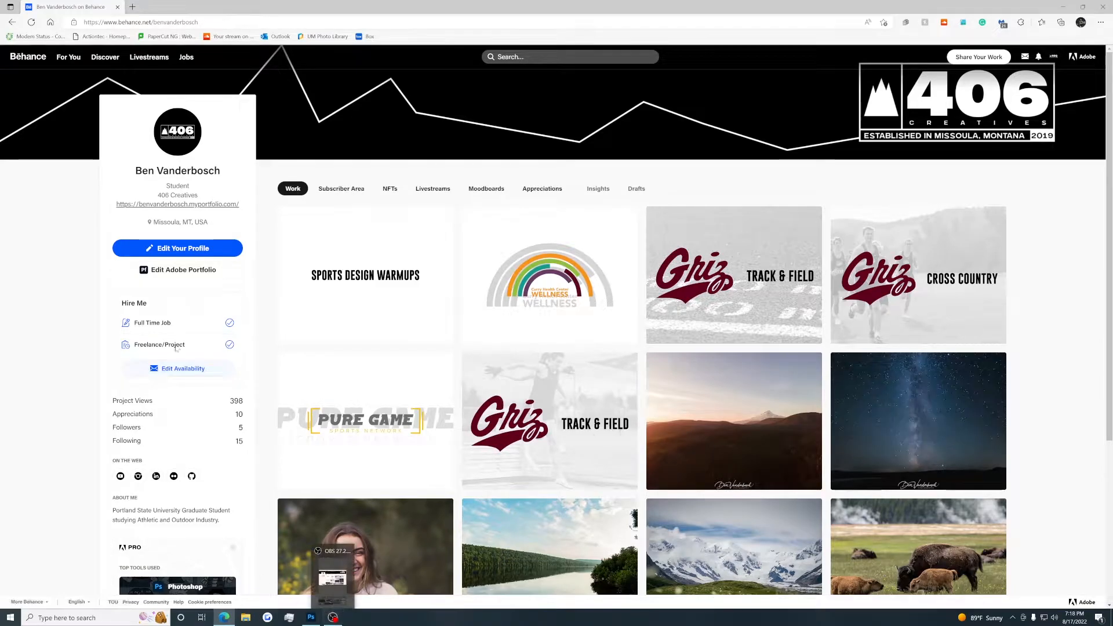
Switch to Photoshop and look through the three open photos: the celebrating runner, the football stadium and the studio athlete portrait.
click(311, 618)
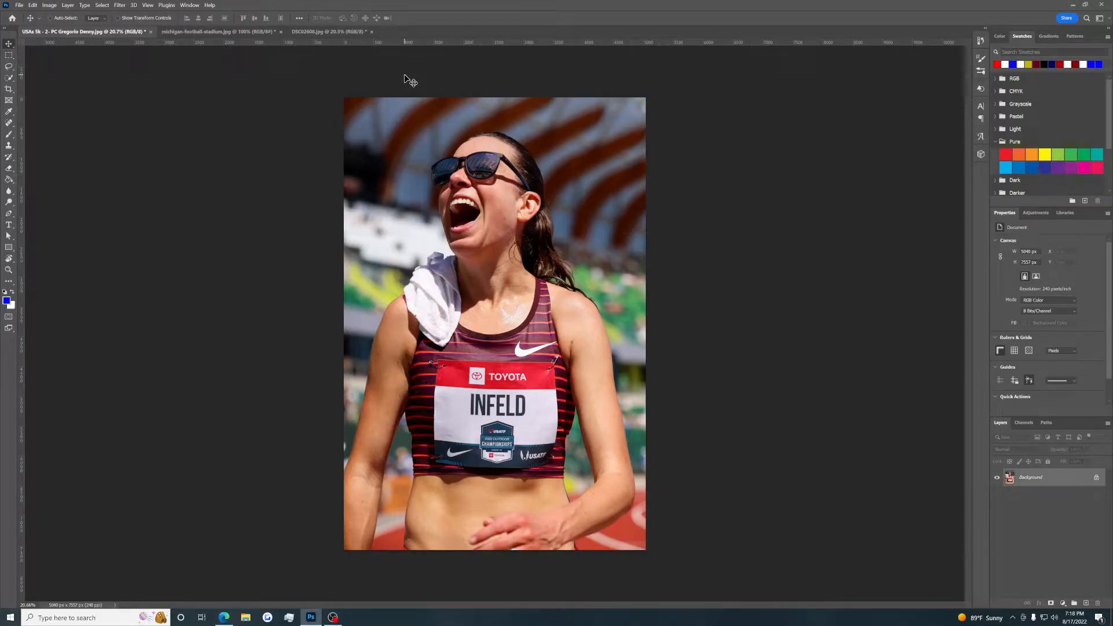
click(237, 32)
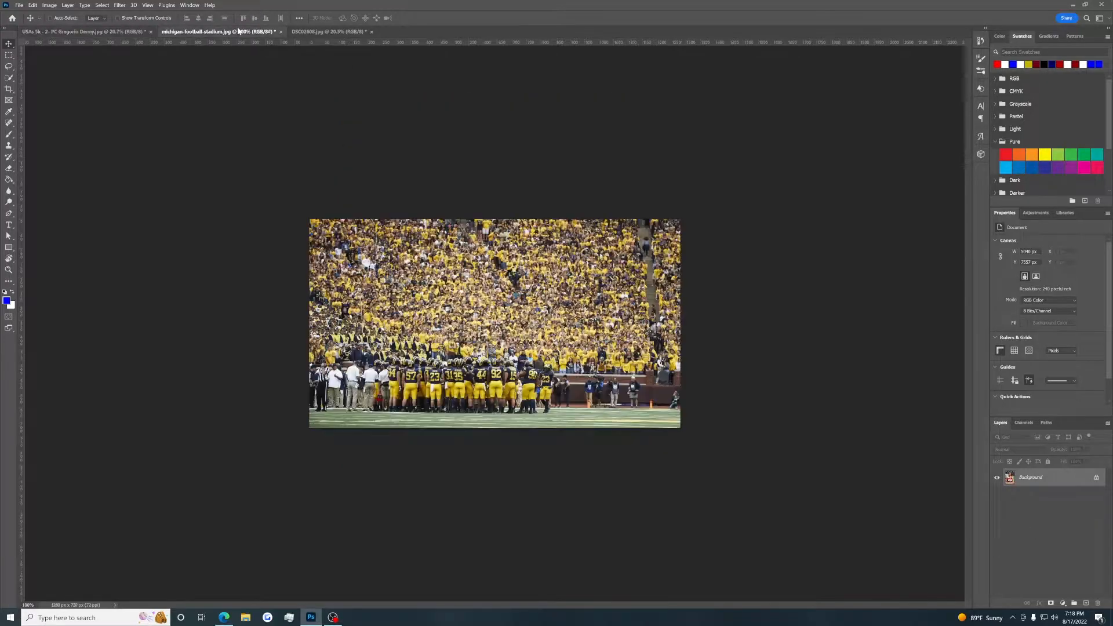
click(313, 32)
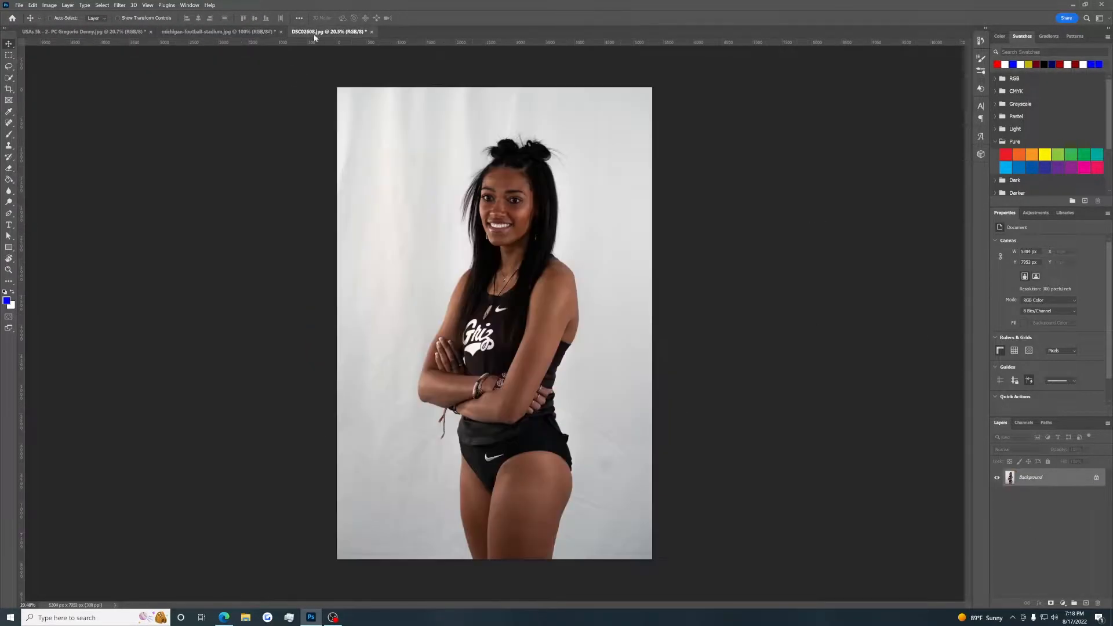
click(82, 32)
click(192, 33)
click(129, 34)
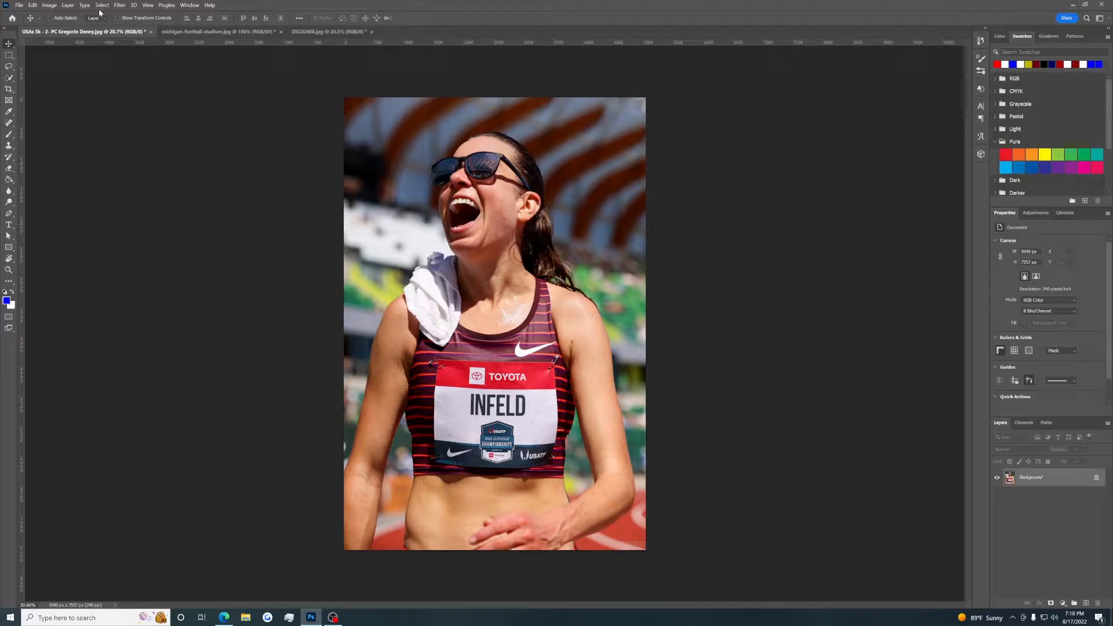
click(192, 31)
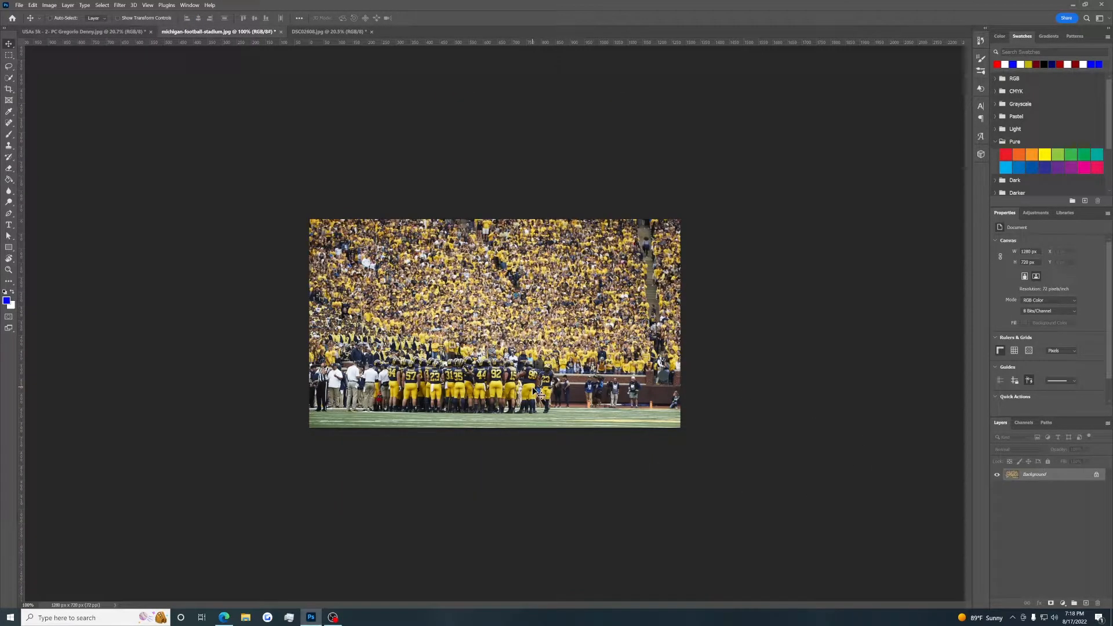
click(327, 32)
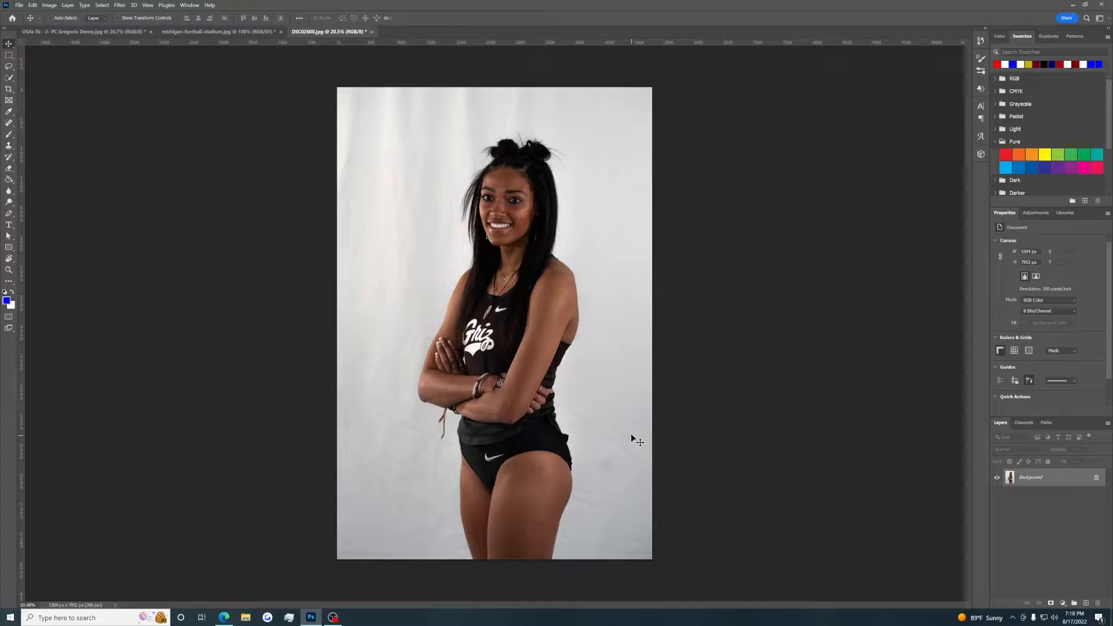
Add a Gradient Map adjustment layer over the photo of the celebrating runner.
click(133, 33)
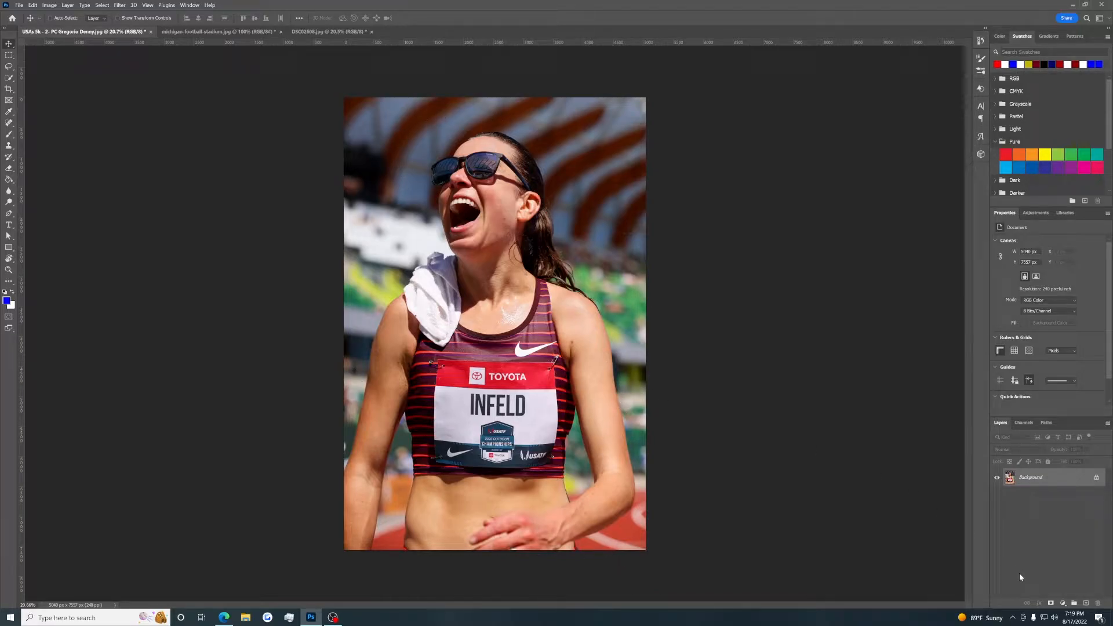
click(1063, 603)
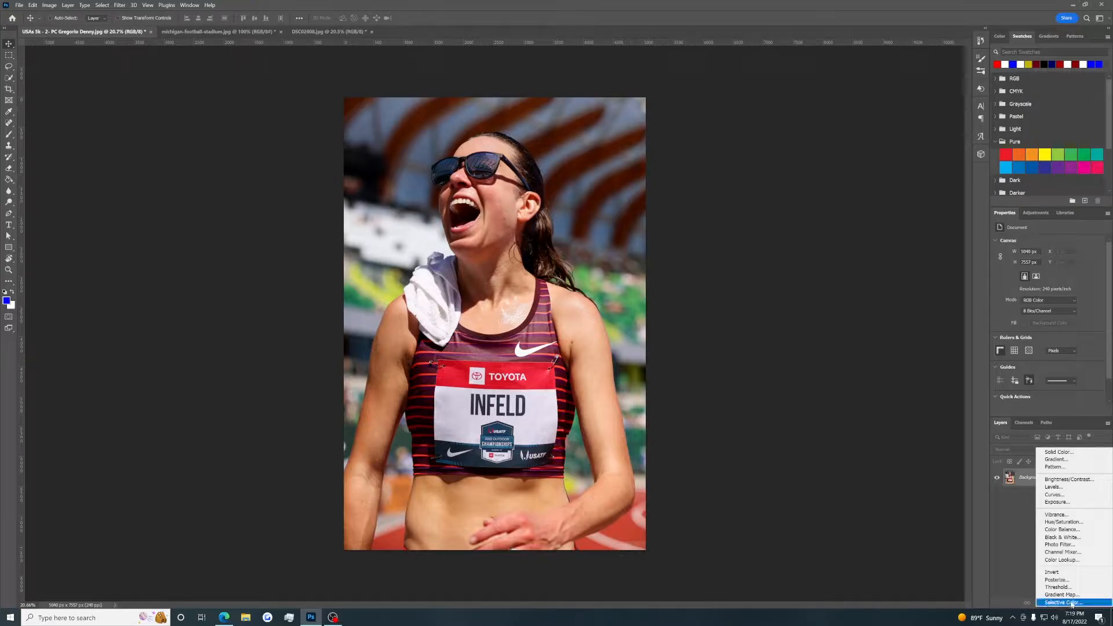
click(1032, 586)
click(1063, 603)
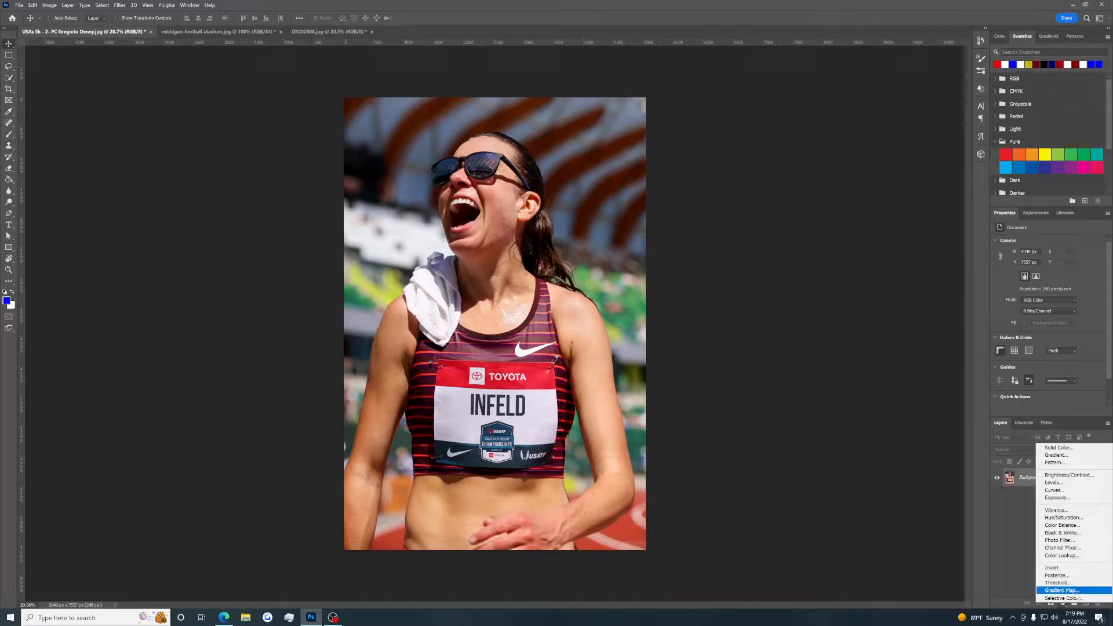
click(1063, 606)
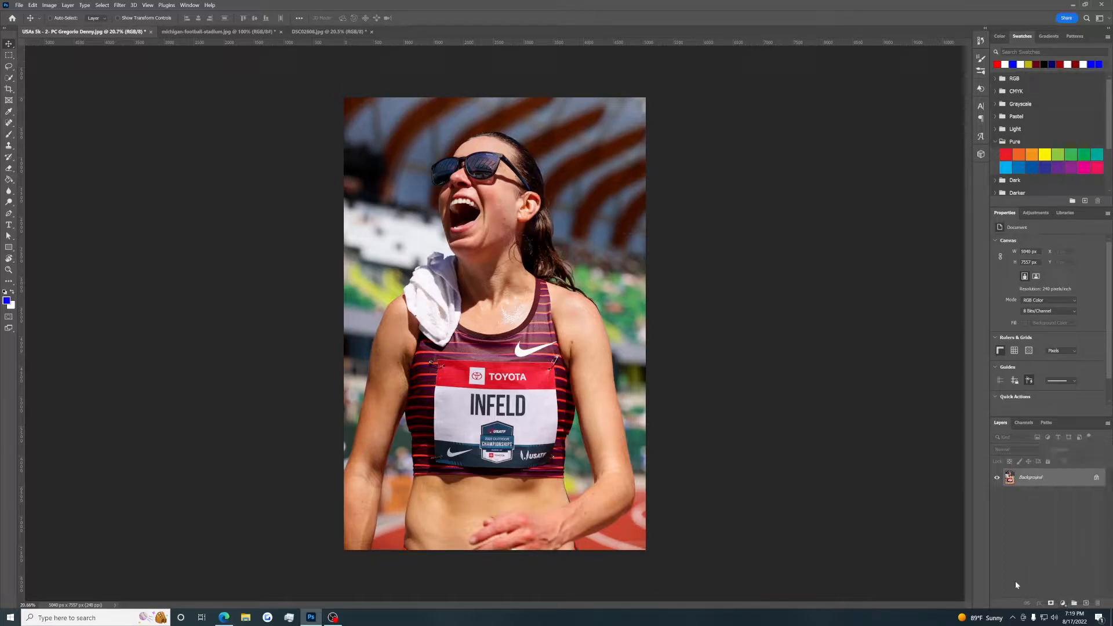
click(1064, 607)
click(1061, 593)
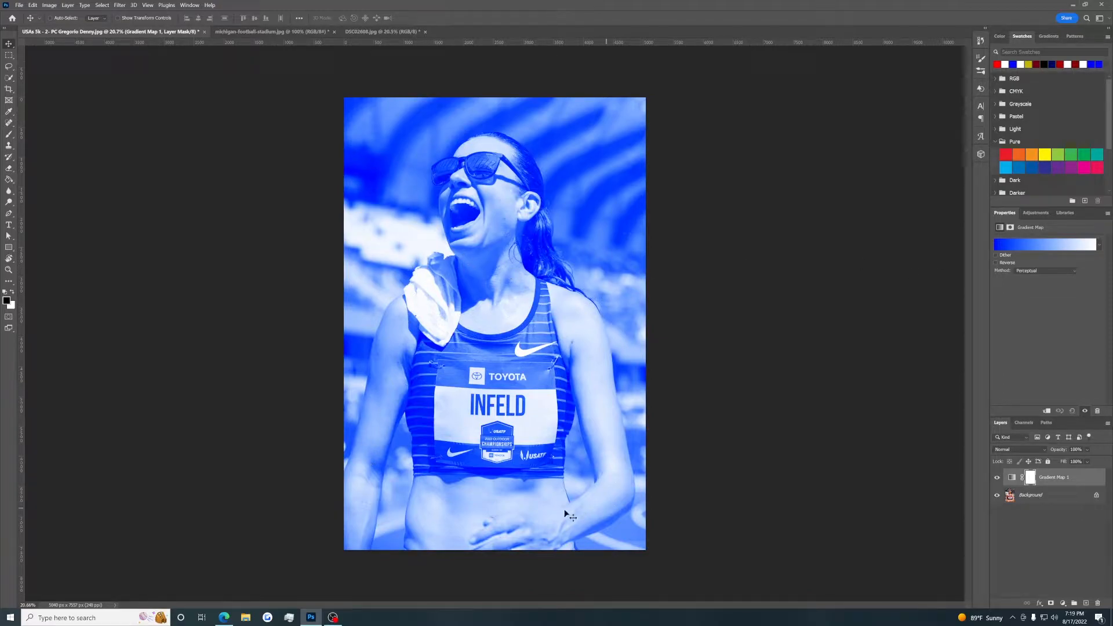
Try red (ff0000) as the gradient's highlight stop colour, and switch Reverse on and off to compare the mapping.
click(1026, 248)
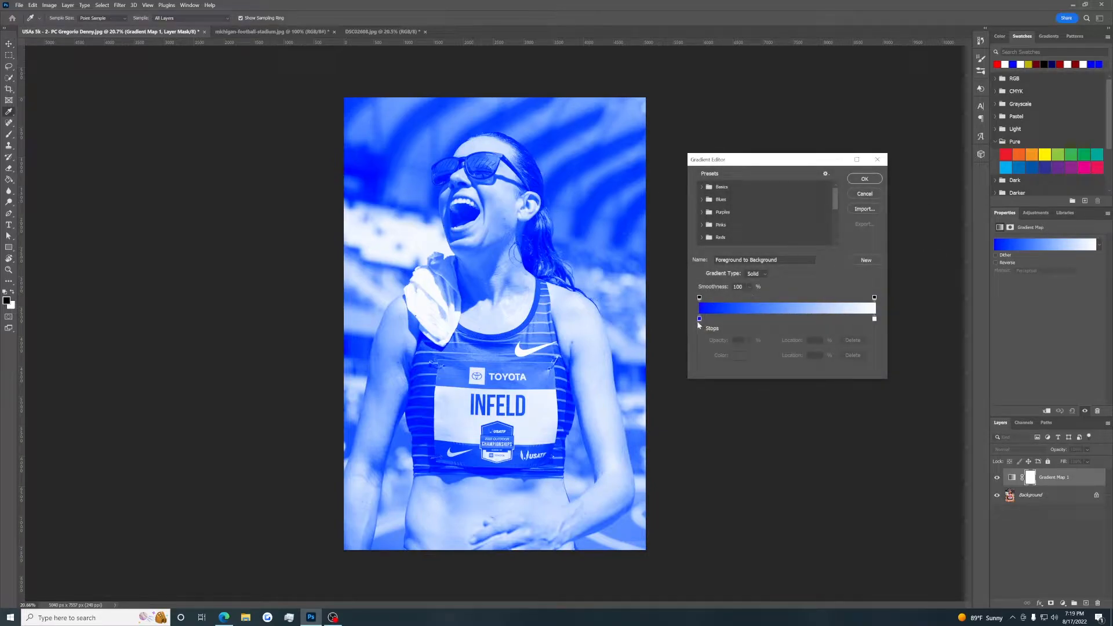
double_click(874, 319)
drag(805, 453, 955, 409)
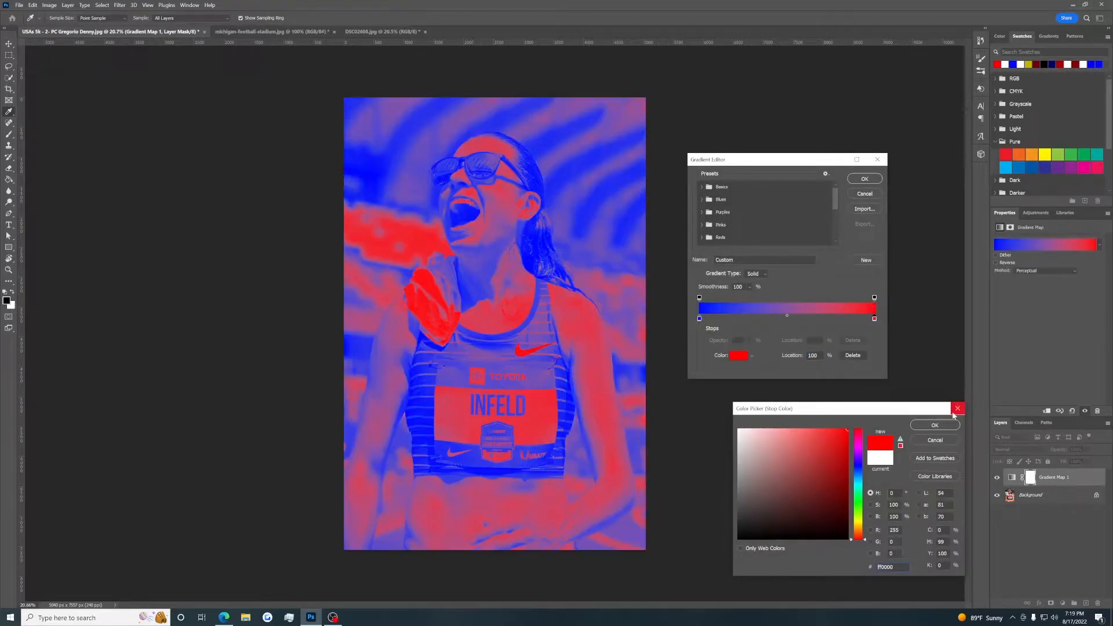
click(932, 428)
click(865, 178)
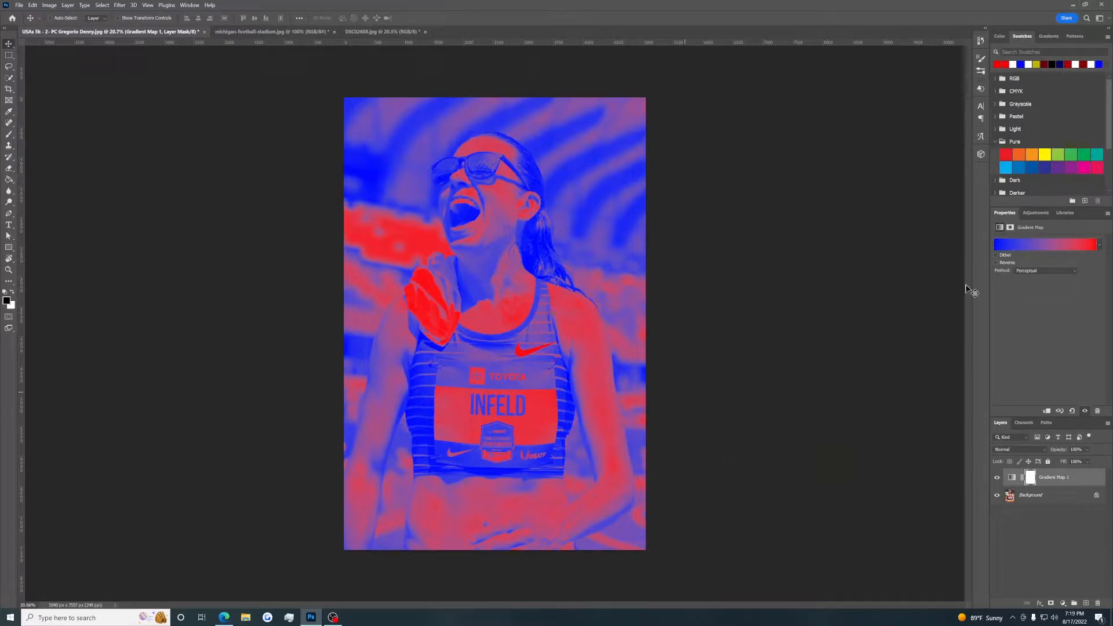
click(997, 264)
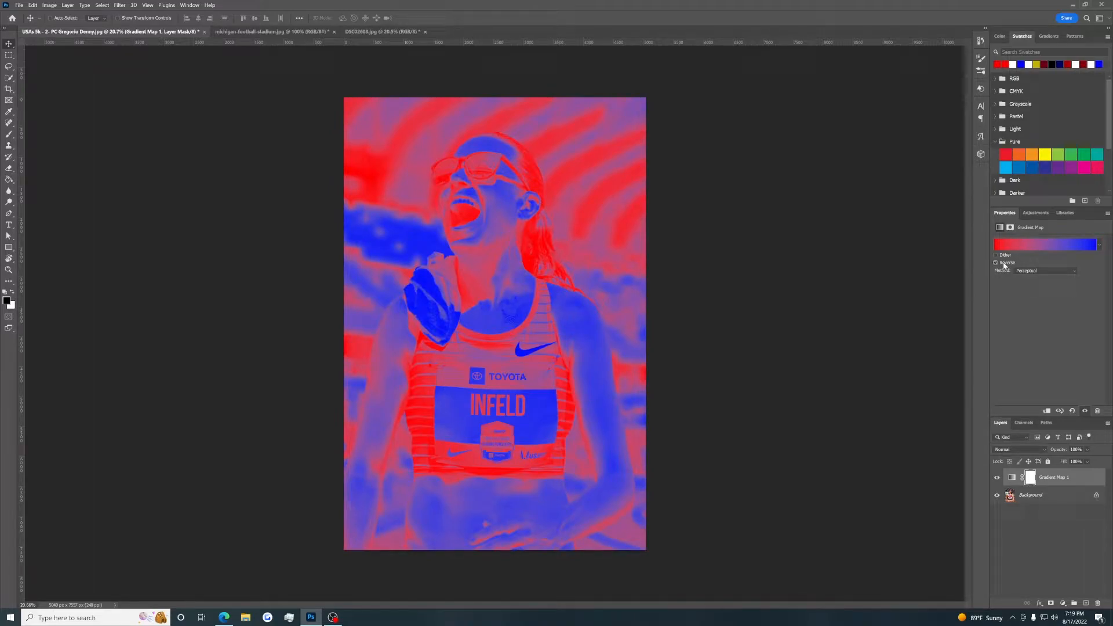
click(1004, 265)
Set the highlight stop of the runner photo's gradient map to white (ffffff).
click(1021, 245)
click(874, 318)
click(738, 355)
text(ffffff)
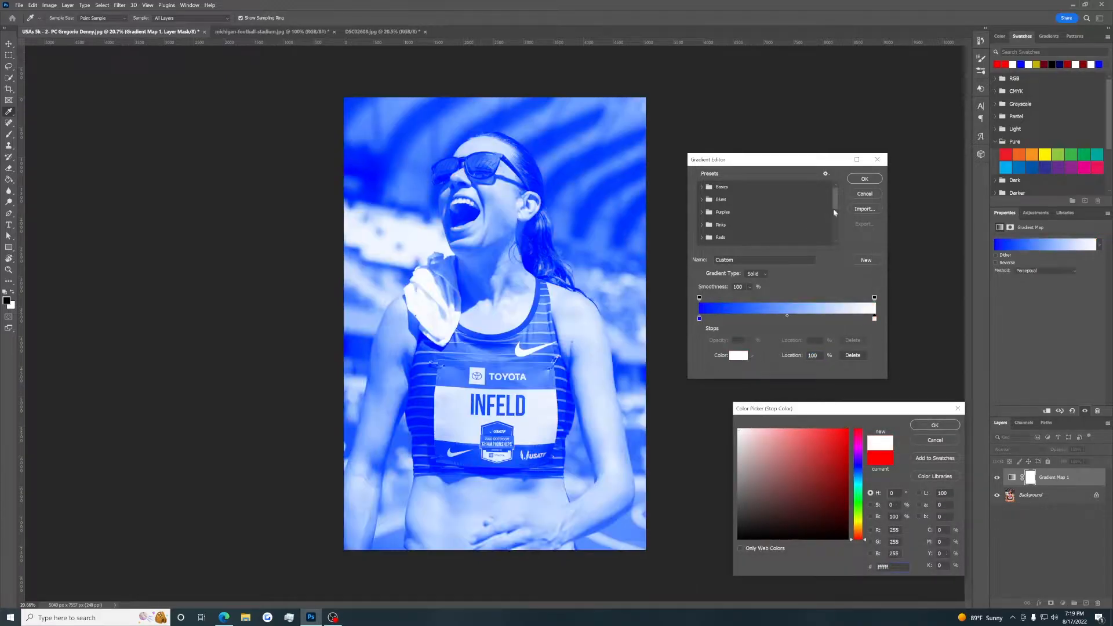
click(934, 426)
click(873, 182)
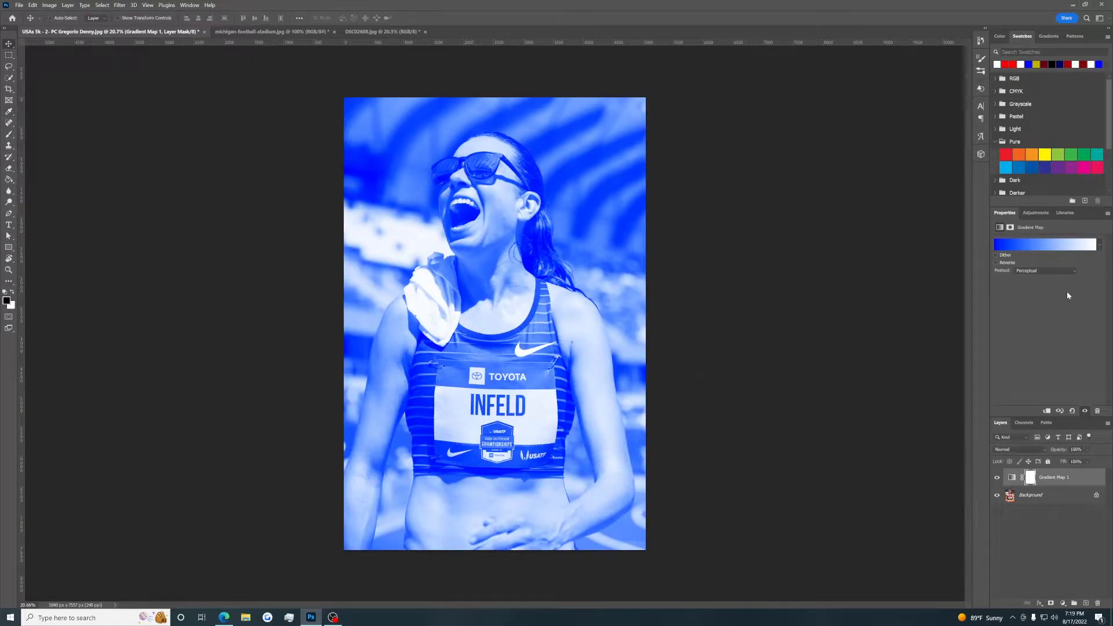
Switch the blue-and-white gradient map's Reverse option on and off twice to compare both directions.
click(1004, 264)
click(1003, 264)
click(1003, 264)
click(1004, 263)
Switch to the michigan-football-stadium.jpg document and add a Gradient Map adjustment layer over the crowd photo.
click(290, 31)
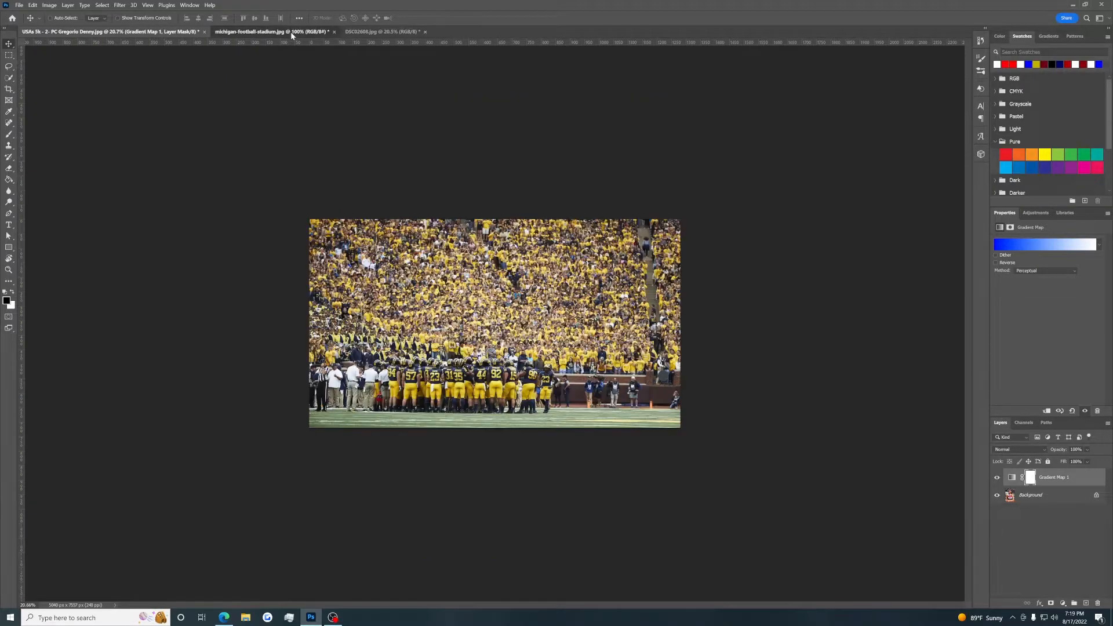
click(1063, 604)
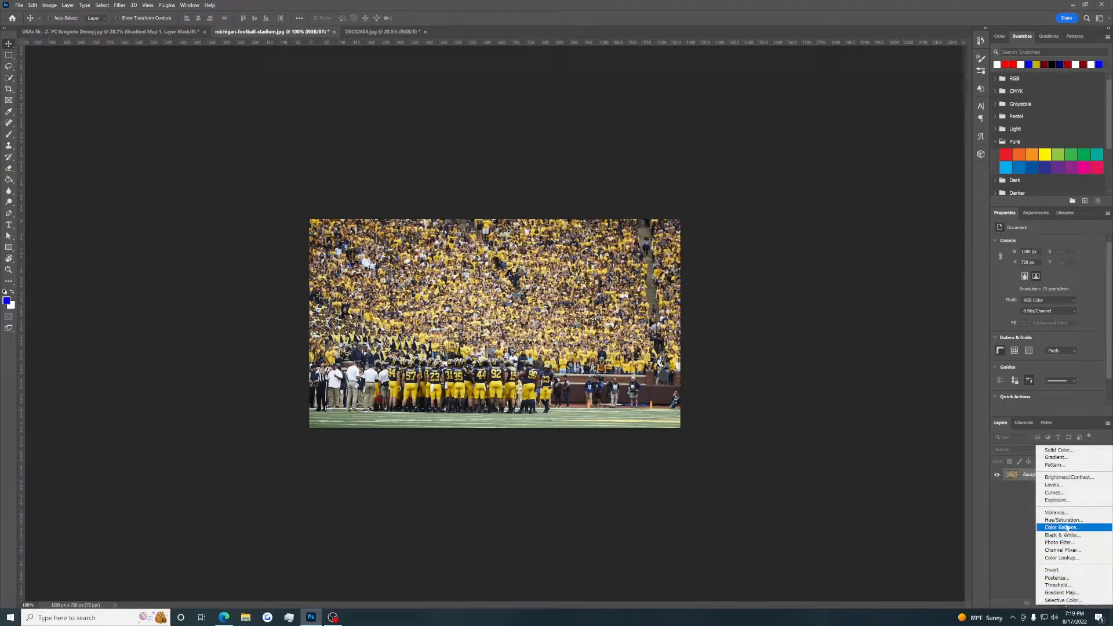
click(1058, 593)
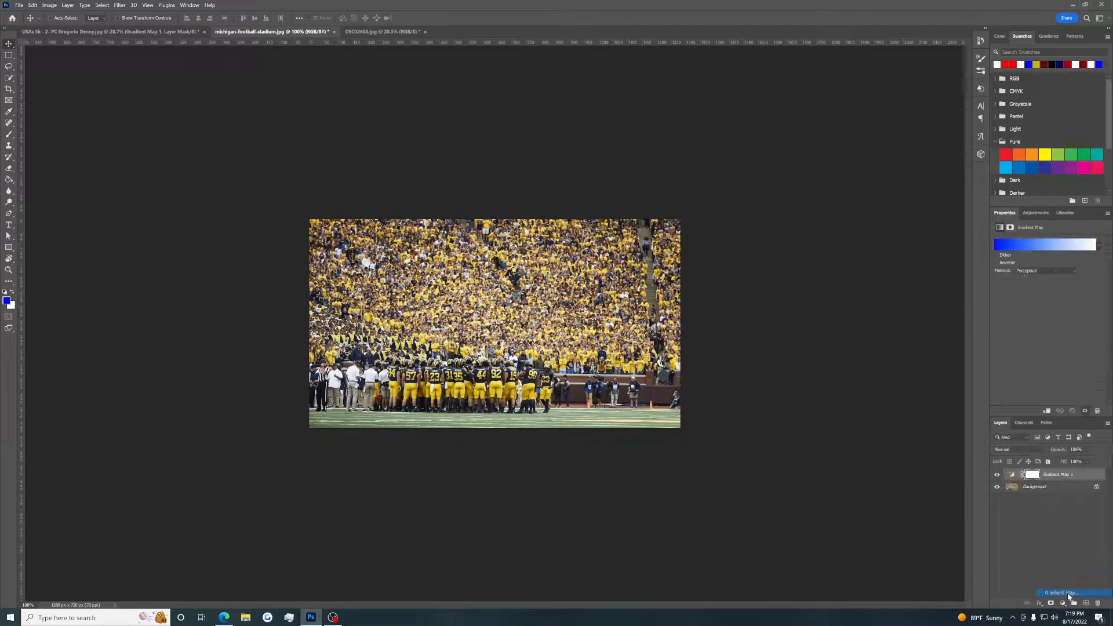
Set the shadow stop of the stadium photo's gradient map to yellow-green (bad000), and switch Reverse on and off to compare.
click(1030, 250)
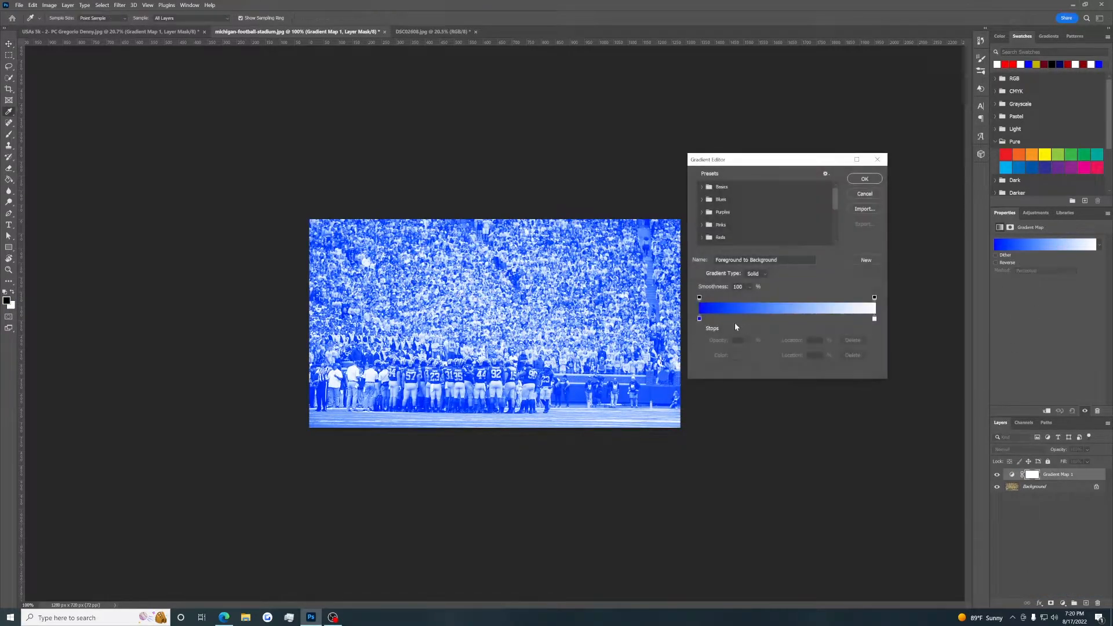
double_click(699, 318)
click(860, 520)
drag(828, 467, 847, 448)
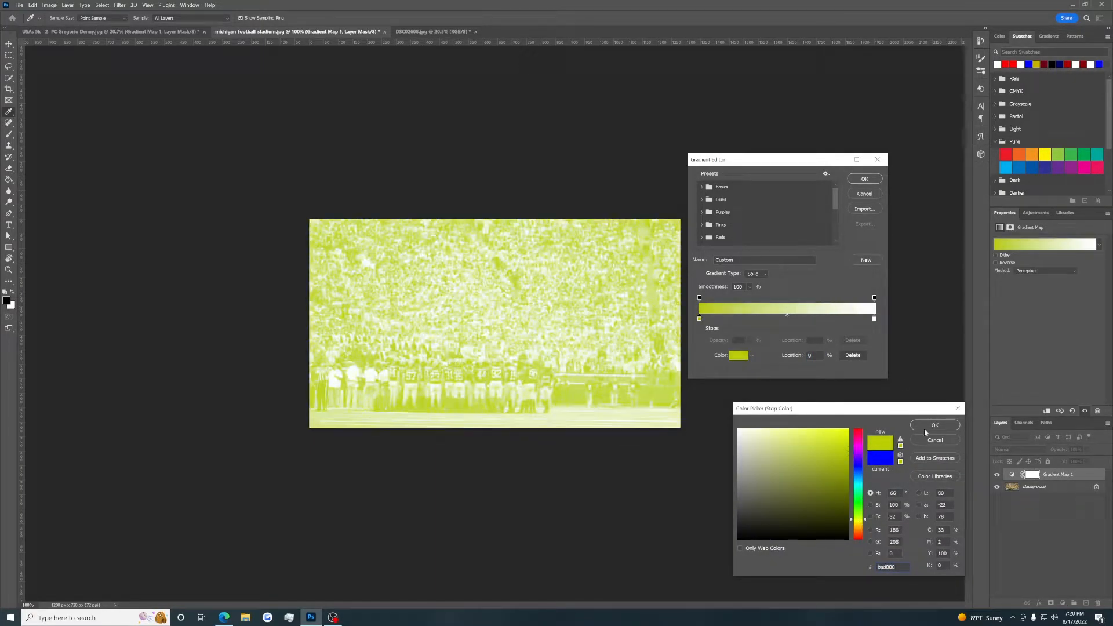
click(930, 426)
click(864, 180)
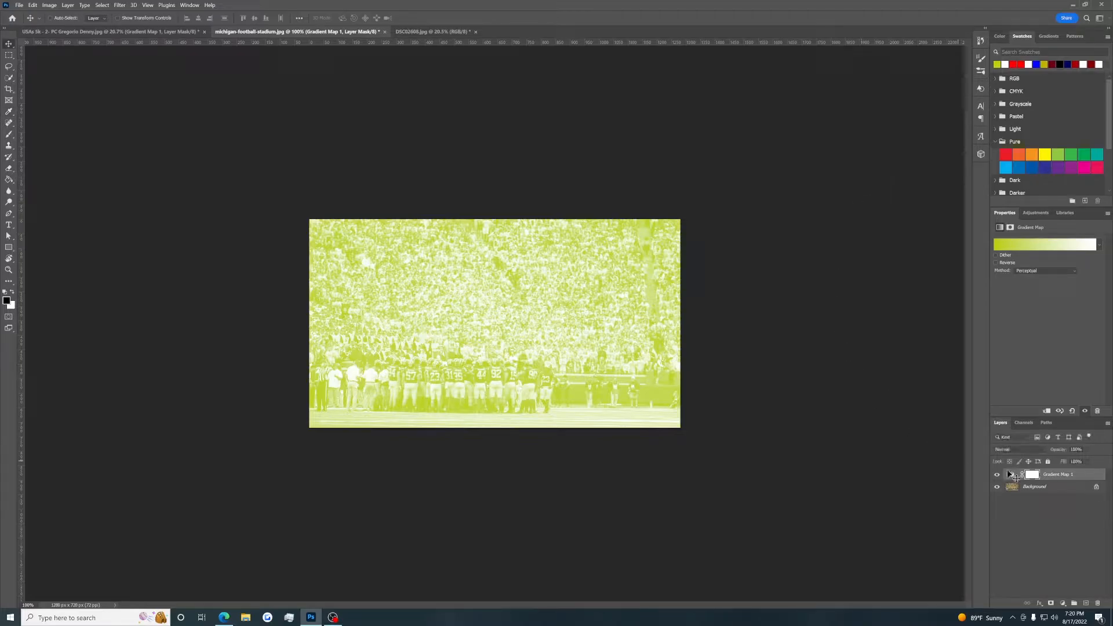
click(996, 262)
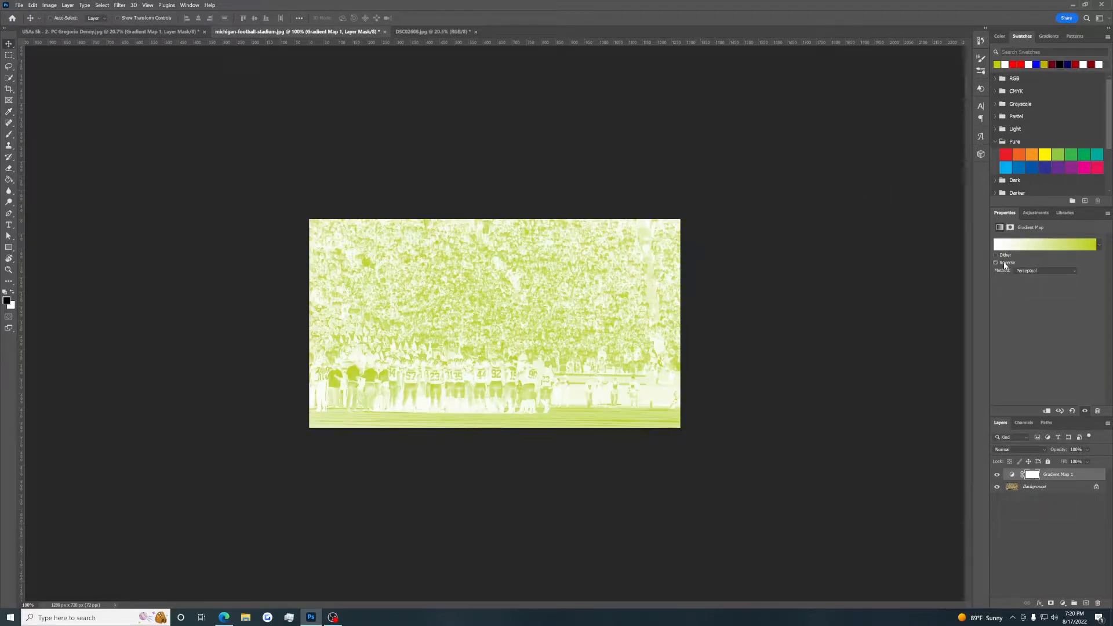
click(1005, 265)
Try Soft Light blending on the stadium's gradient map layer, hide and show the layer to compare, and restore Normal blending.
click(1019, 451)
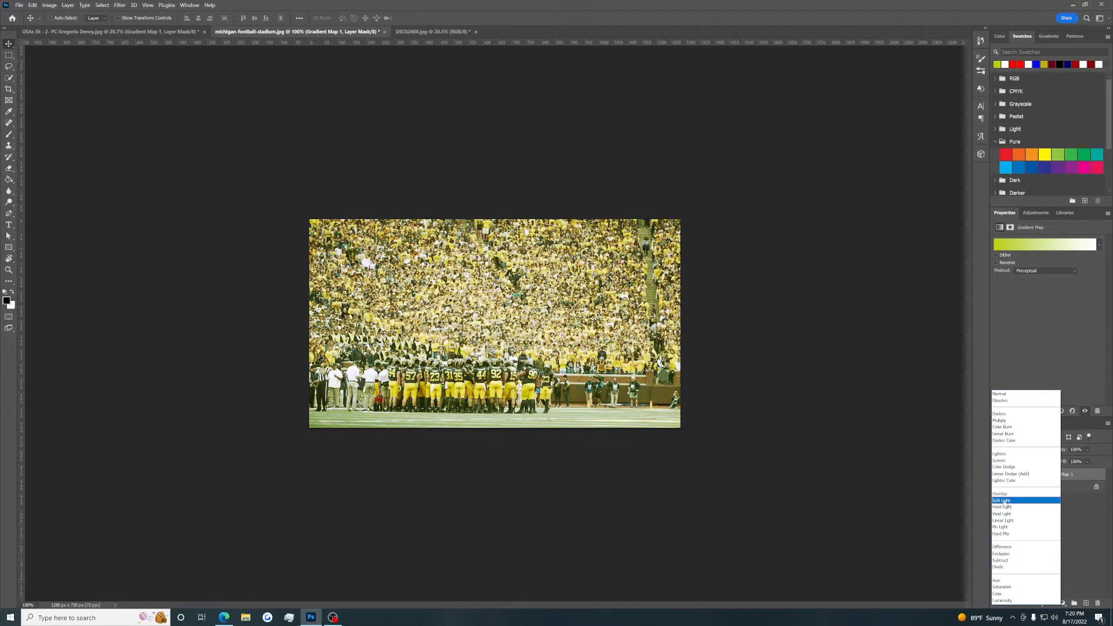
click(1008, 501)
click(997, 475)
click(997, 477)
click(1016, 450)
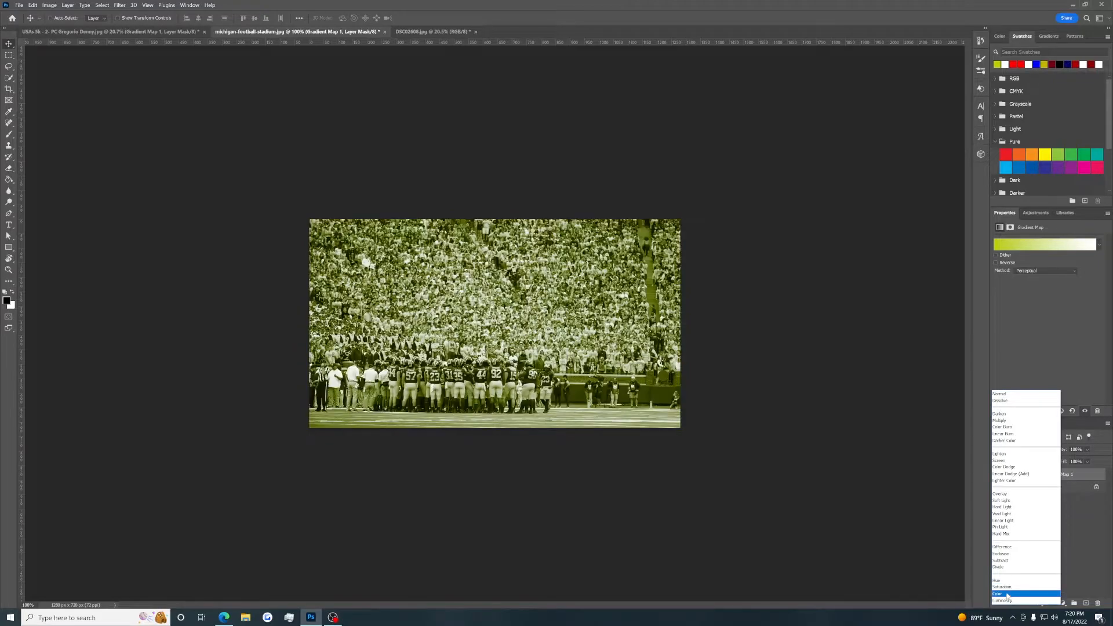
click(1006, 393)
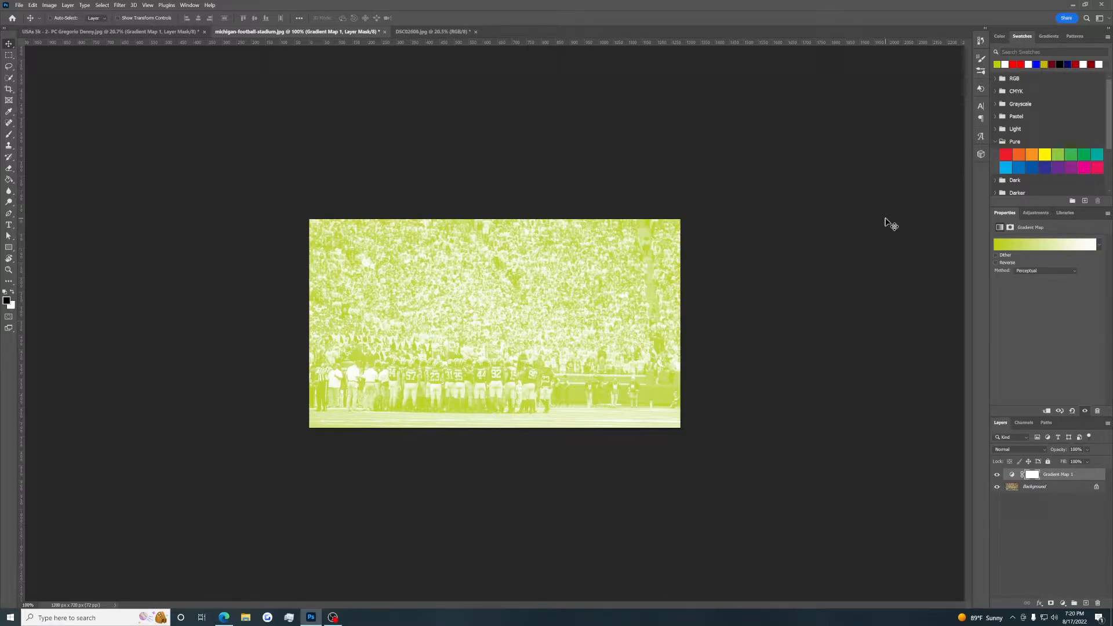
Switch to the DSC02608.jpg document and add a Gradient Map adjustment layer over the athlete portrait.
click(426, 32)
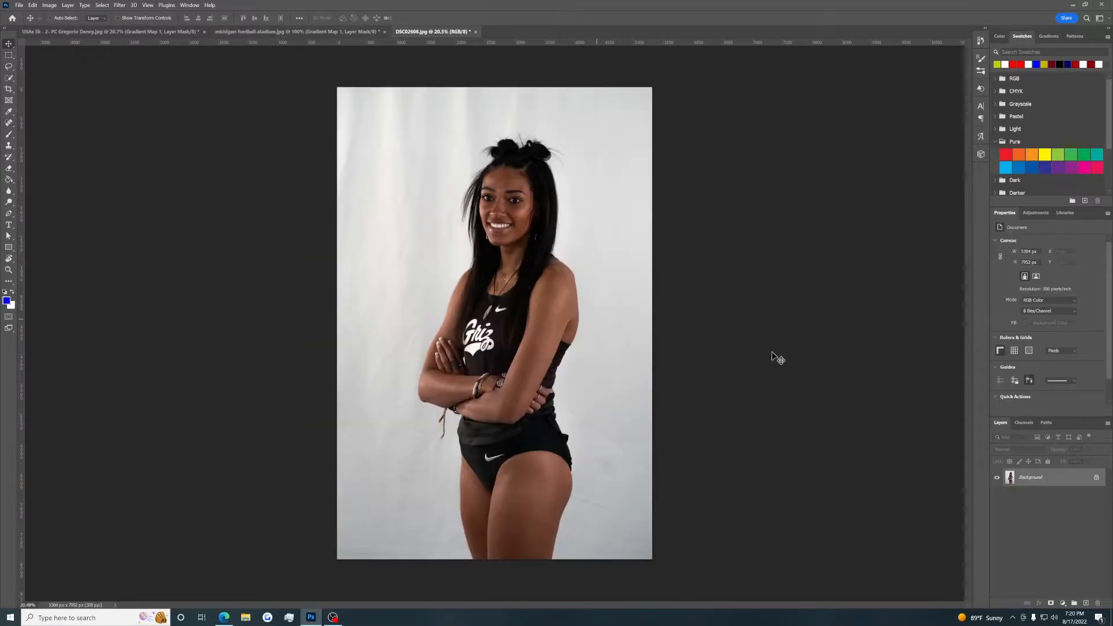
click(1062, 606)
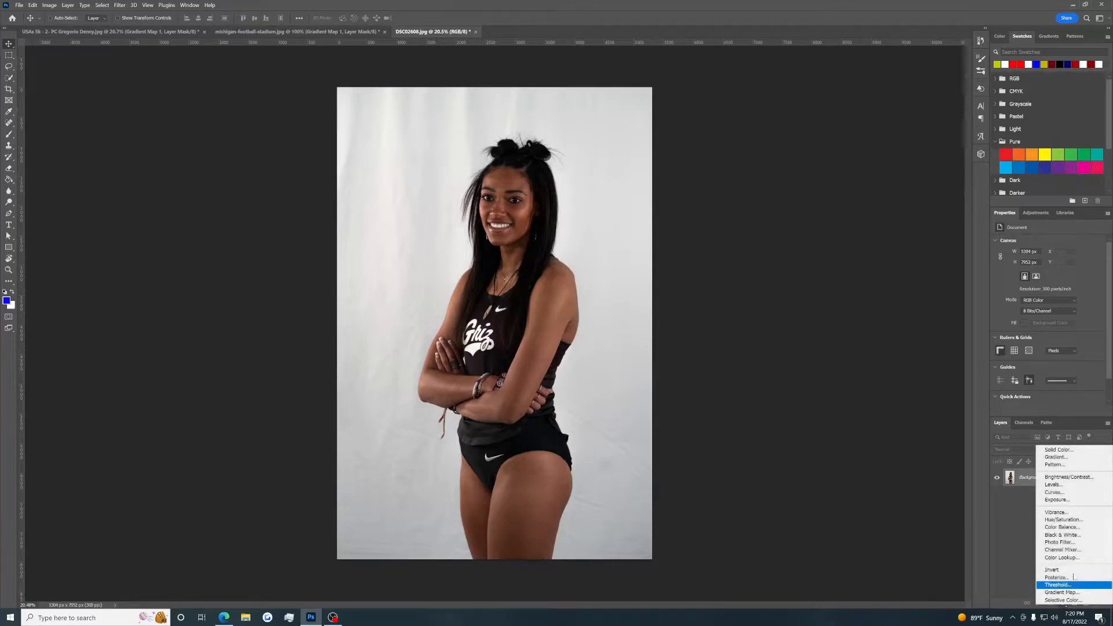
click(1060, 594)
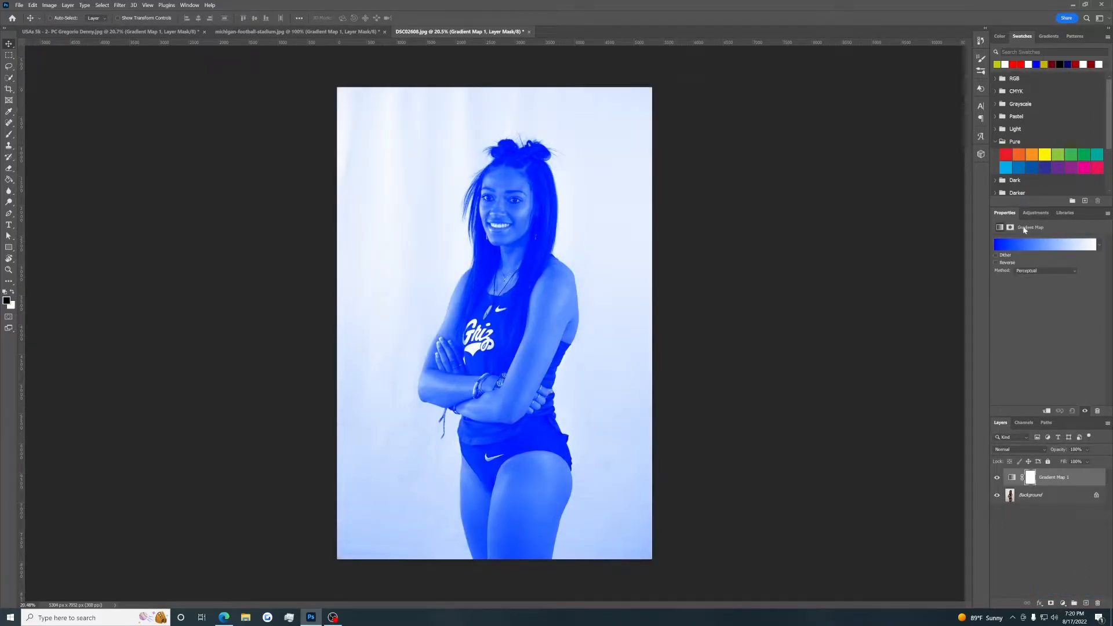
Set the shadow stop of the portrait's gradient map to dark maroon (6f0012), and switch Reverse on and off to compare.
click(1027, 248)
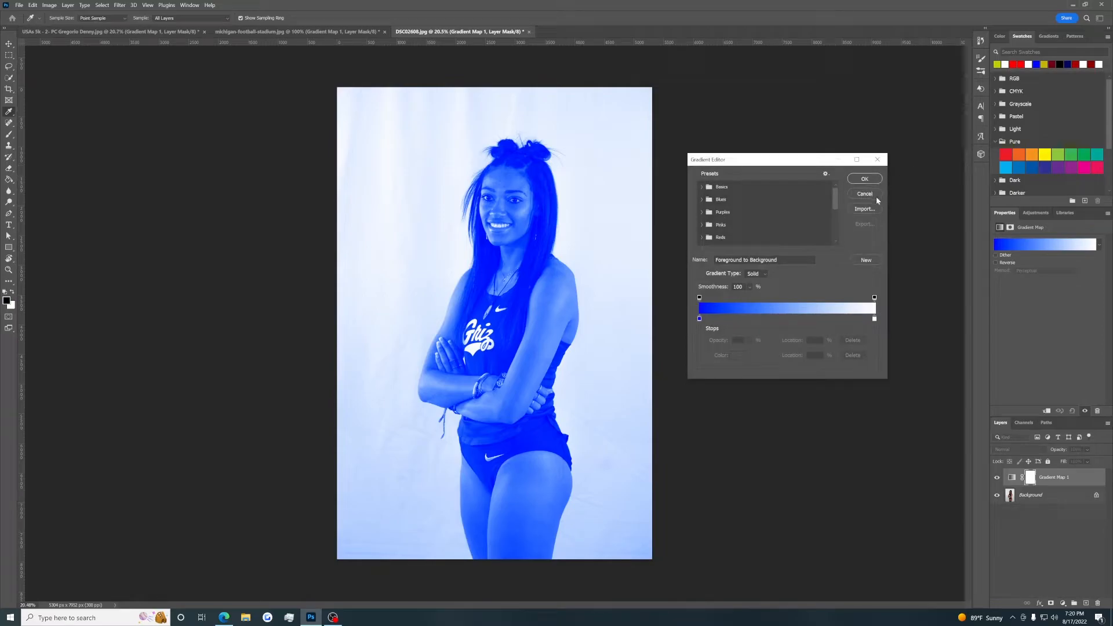
double_click(700, 319)
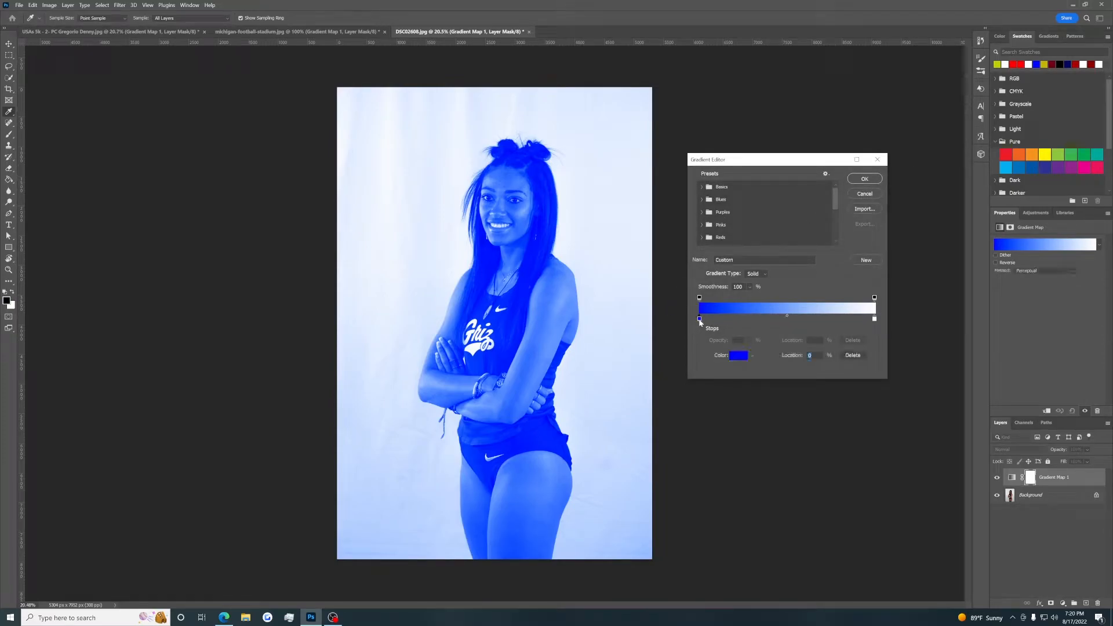
click(1052, 65)
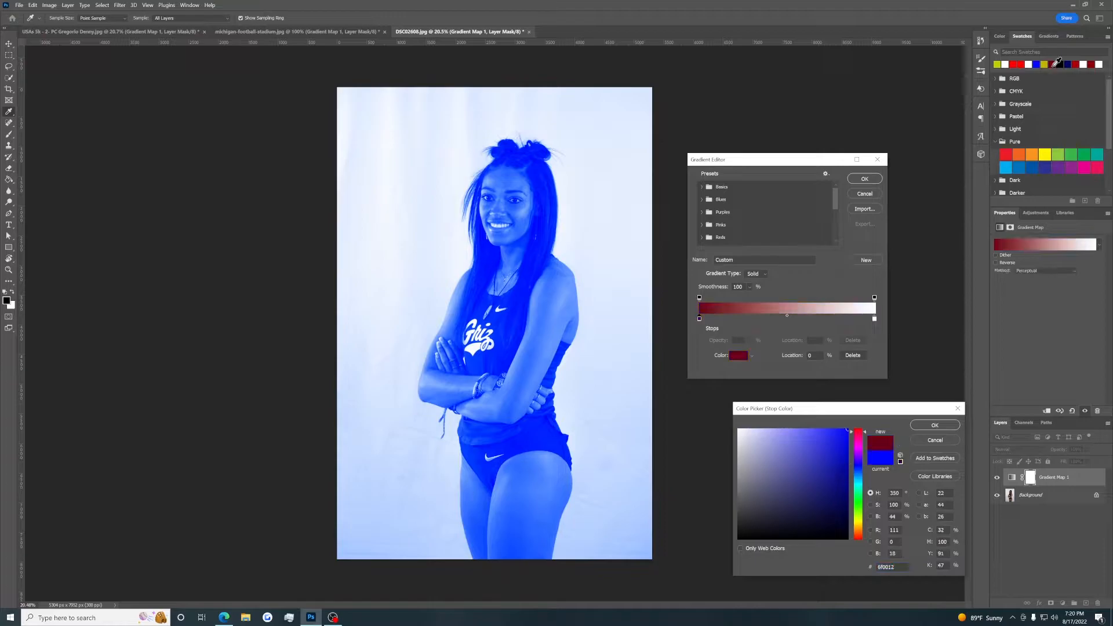
click(940, 428)
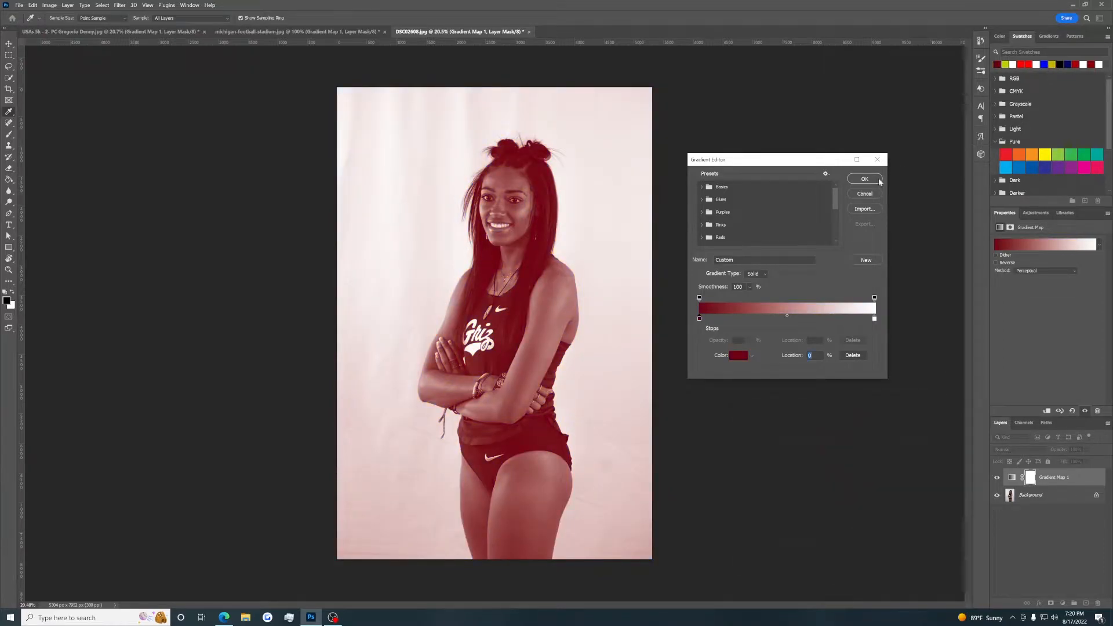
click(866, 179)
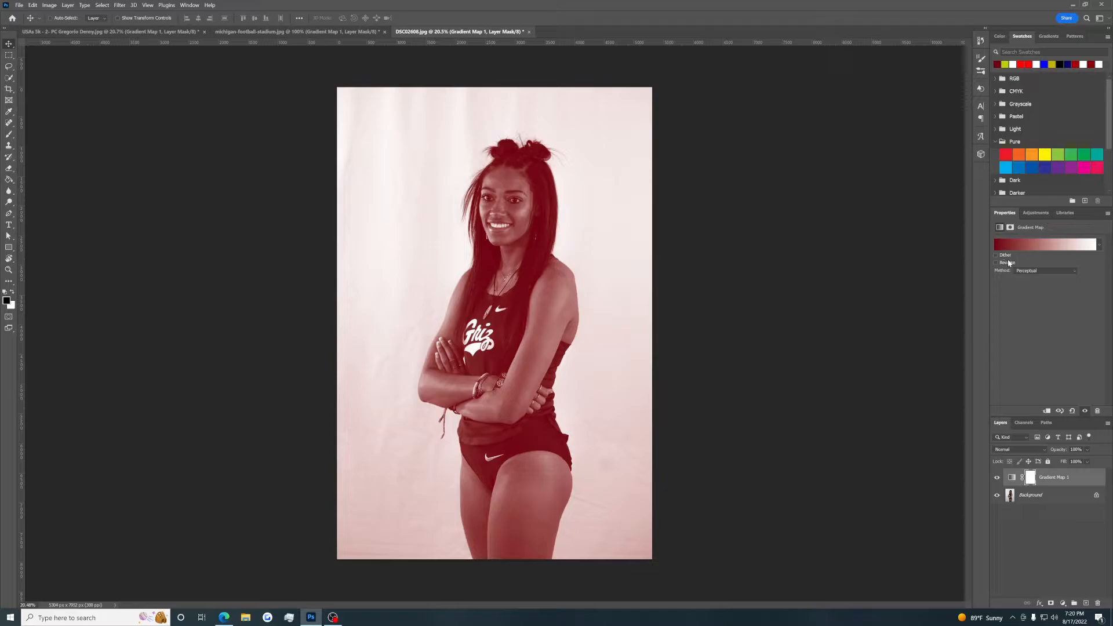
click(1009, 264)
click(1009, 264)
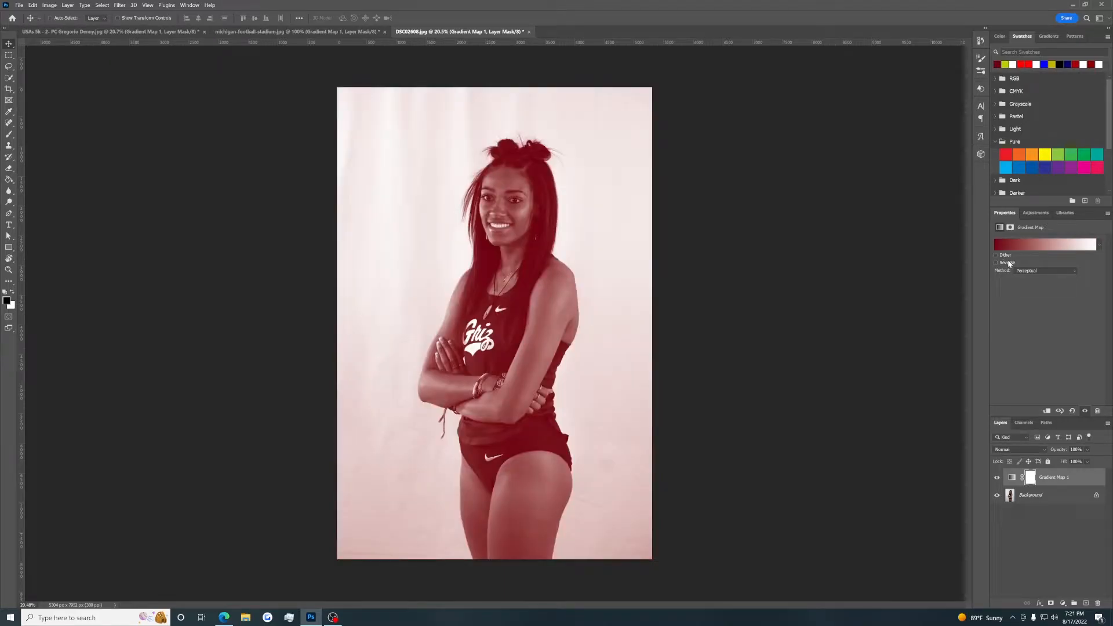
Apply Camera Raw Filter to the portrait's background layer: exposure +1.05, contrast +13, highlights +22, shadows -5, whites +32, blacks -7, texture +17, clarity +8.
click(1046, 497)
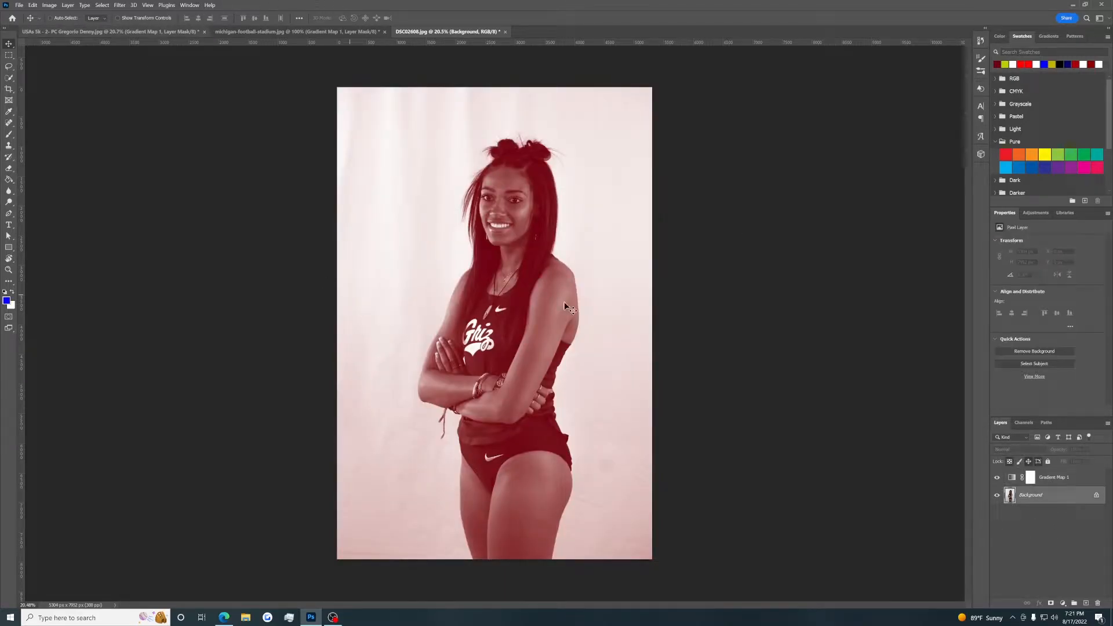
click(120, 6)
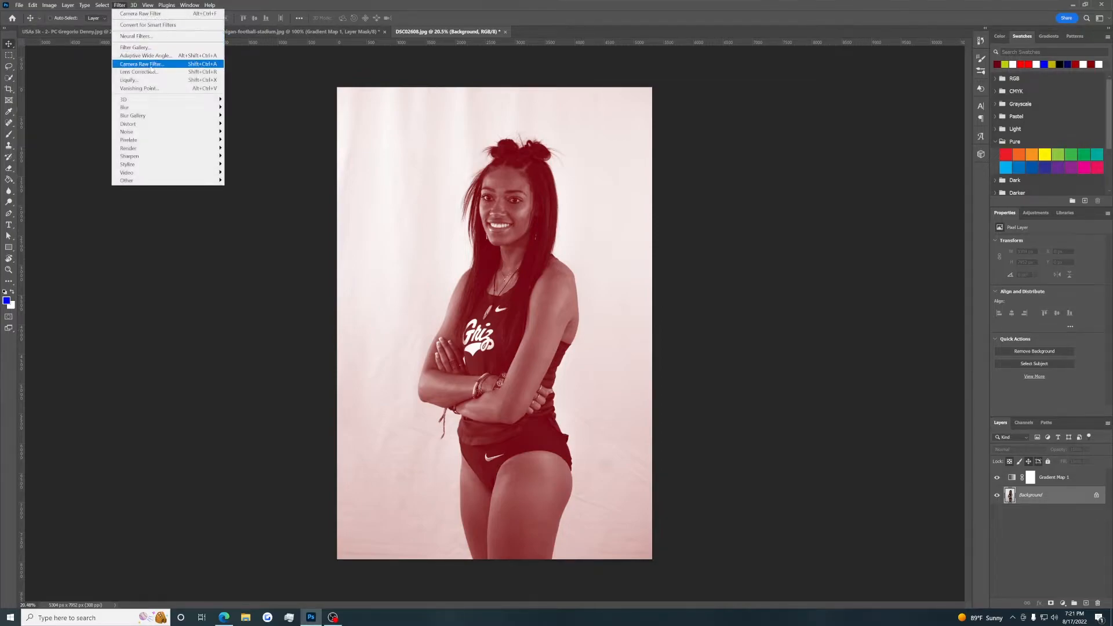
click(148, 64)
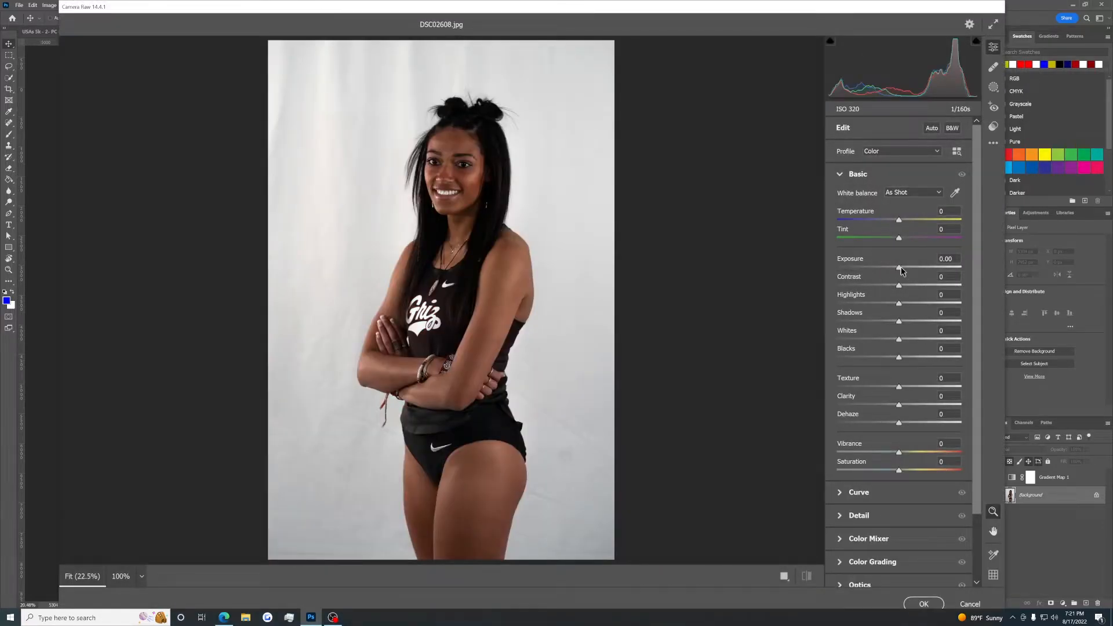
drag(902, 269, 904, 404)
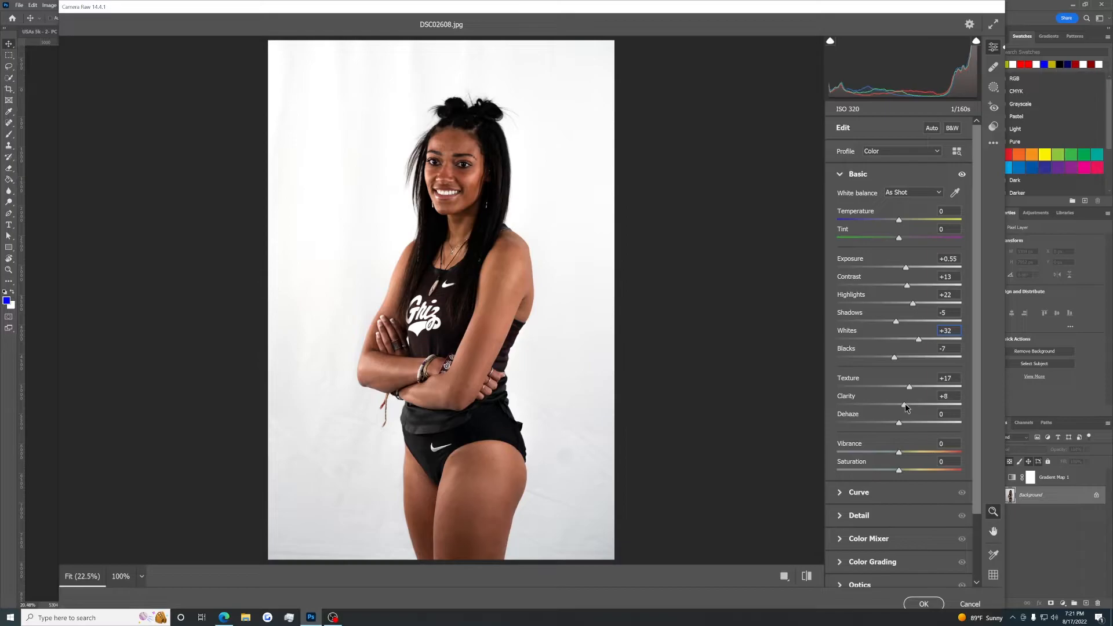
drag(906, 267, 912, 268)
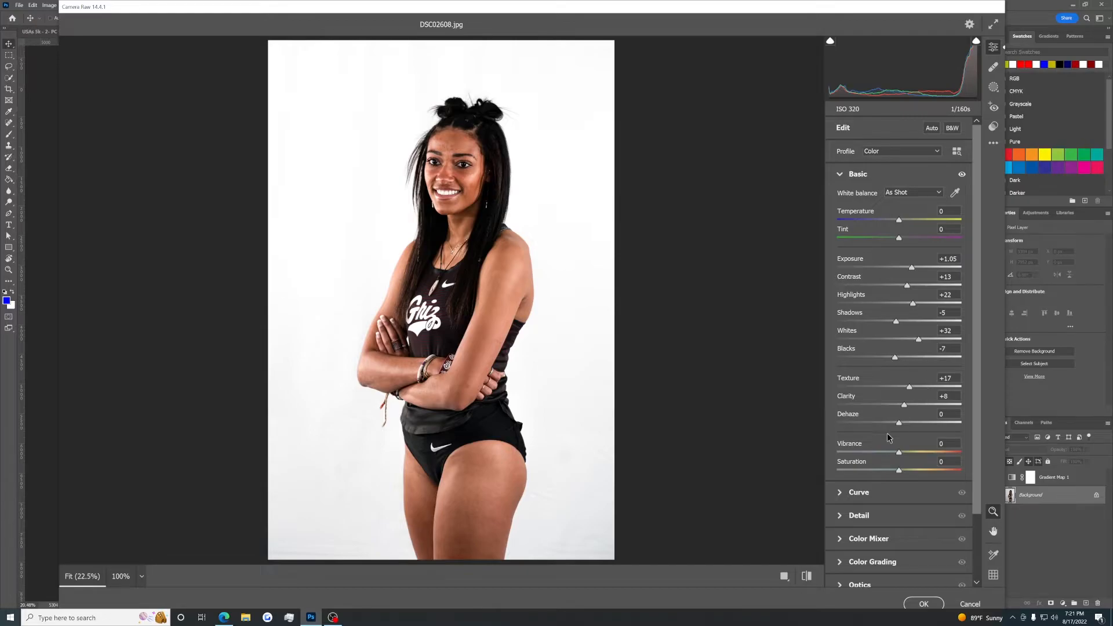
click(925, 604)
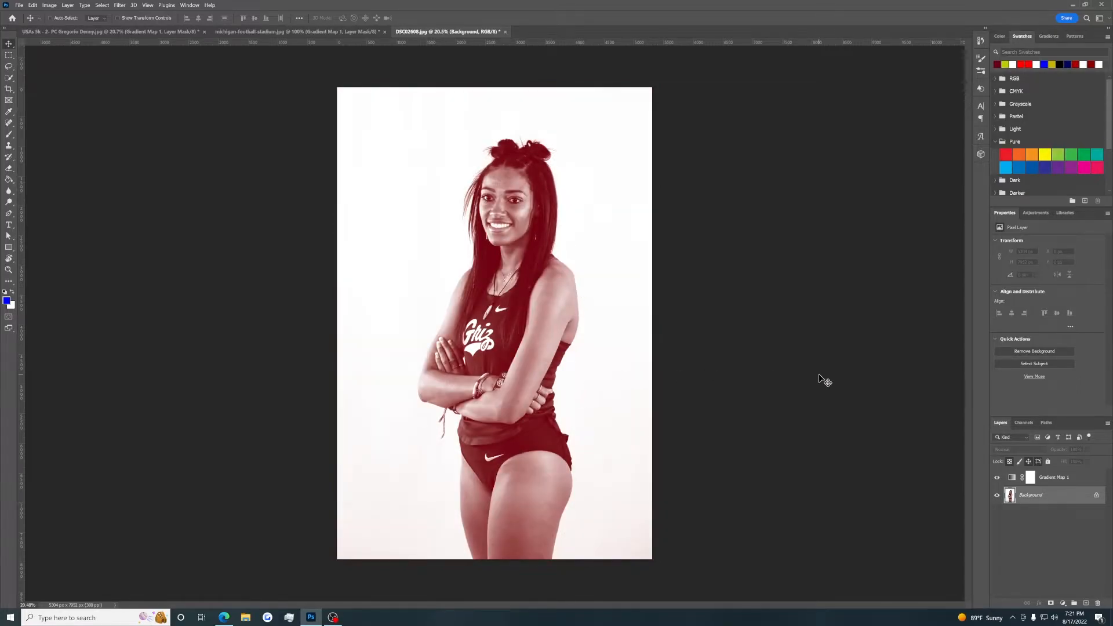
click(222, 618)
click(223, 618)
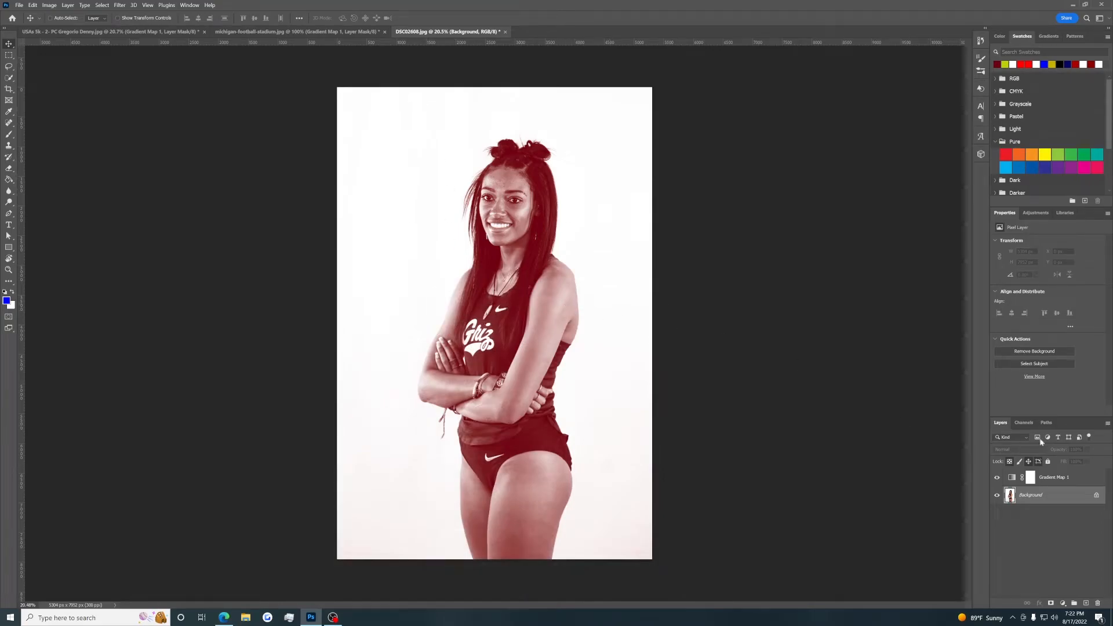
Try Screen blending on the portrait's gradient map layer and vary the layer's opacity.
click(1063, 479)
click(1023, 451)
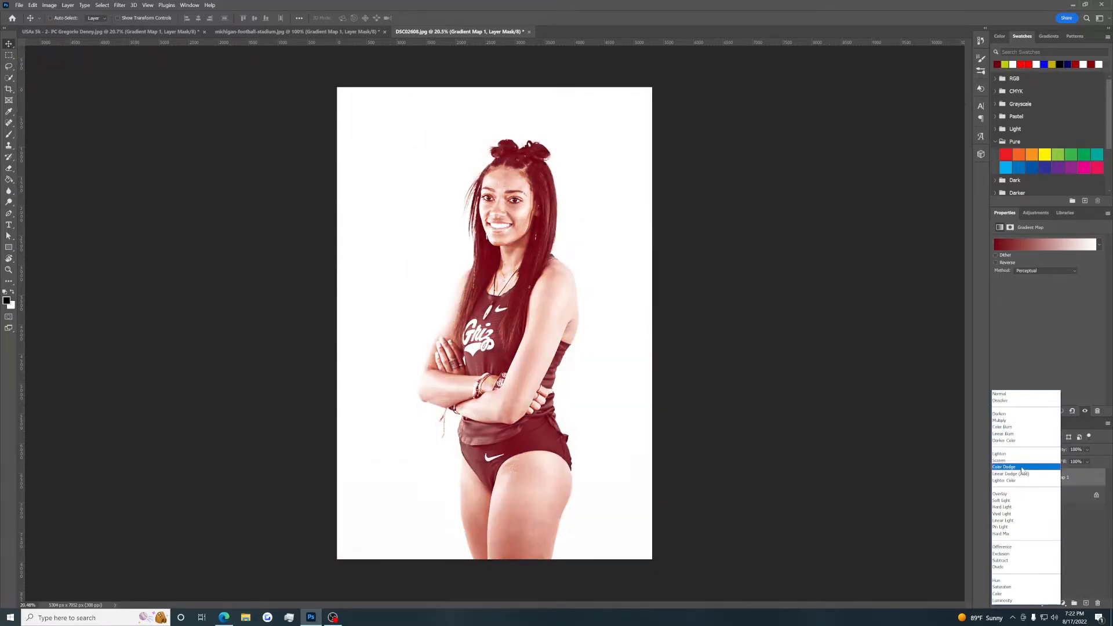
click(1012, 461)
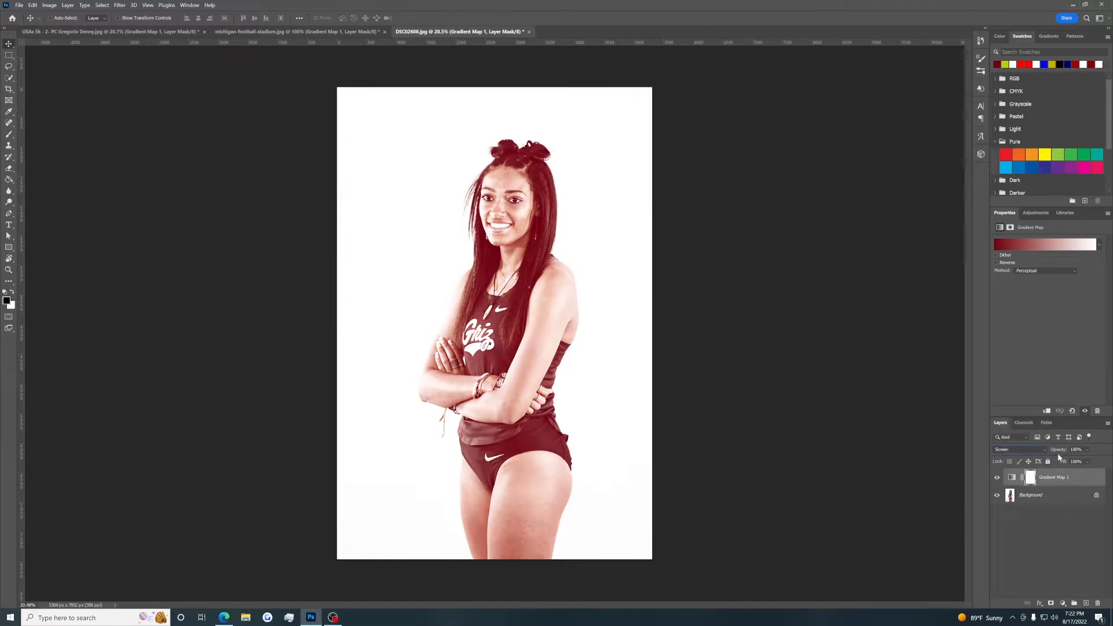
drag(1056, 453, 1071, 448)
Try Luminosity blending on the portrait's gradient map layer, and hide and show the layer twice to compare.
click(1018, 450)
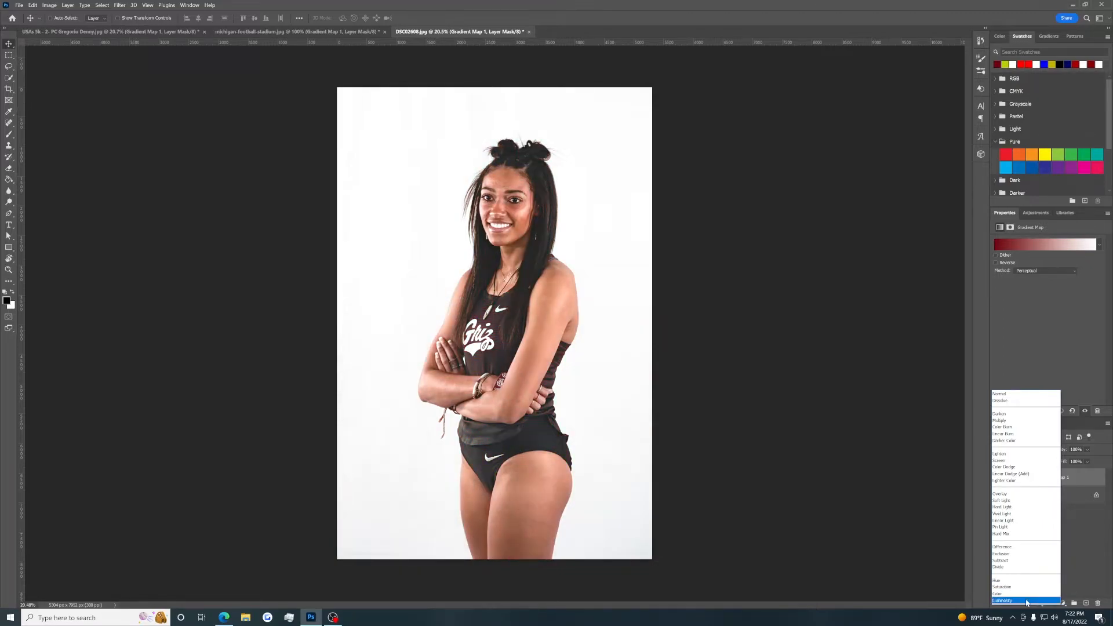
click(1027, 600)
click(996, 477)
click(996, 476)
click(997, 476)
click(997, 477)
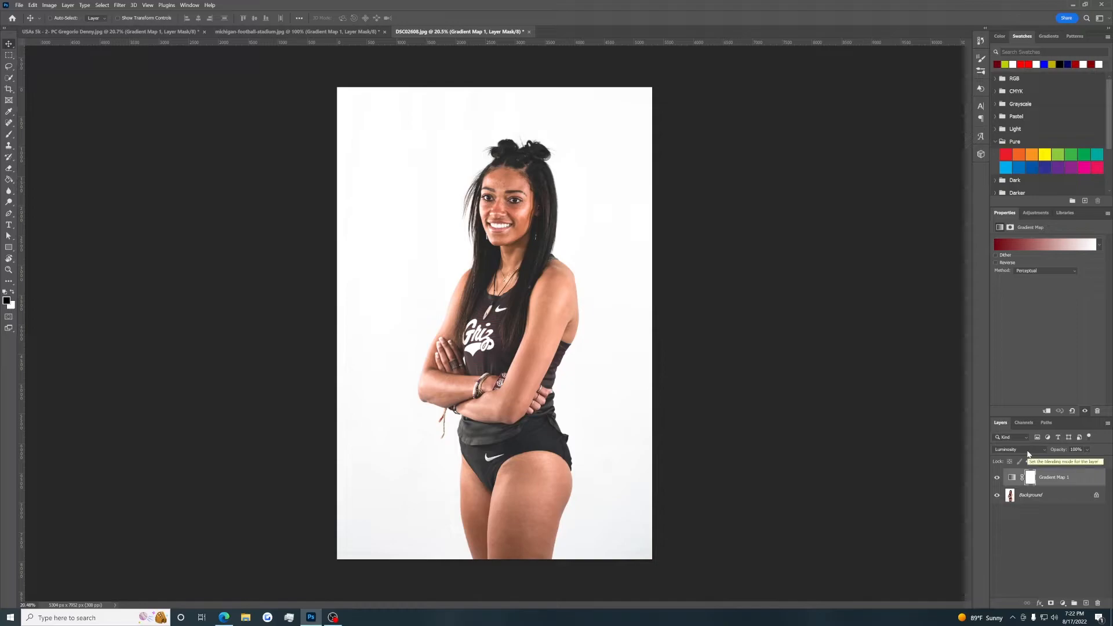
Try reducing the gradient map layer's opacity to about 67%, and restore 100% opacity with Normal blending.
drag(1060, 451, 1046, 454)
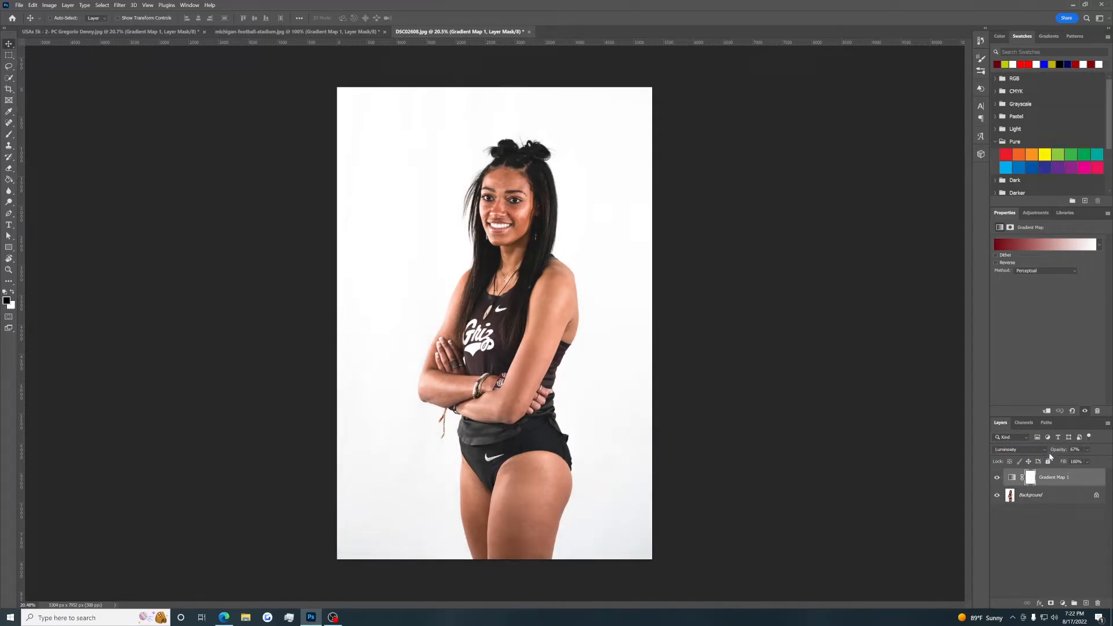
drag(1057, 451, 1078, 452)
click(1034, 451)
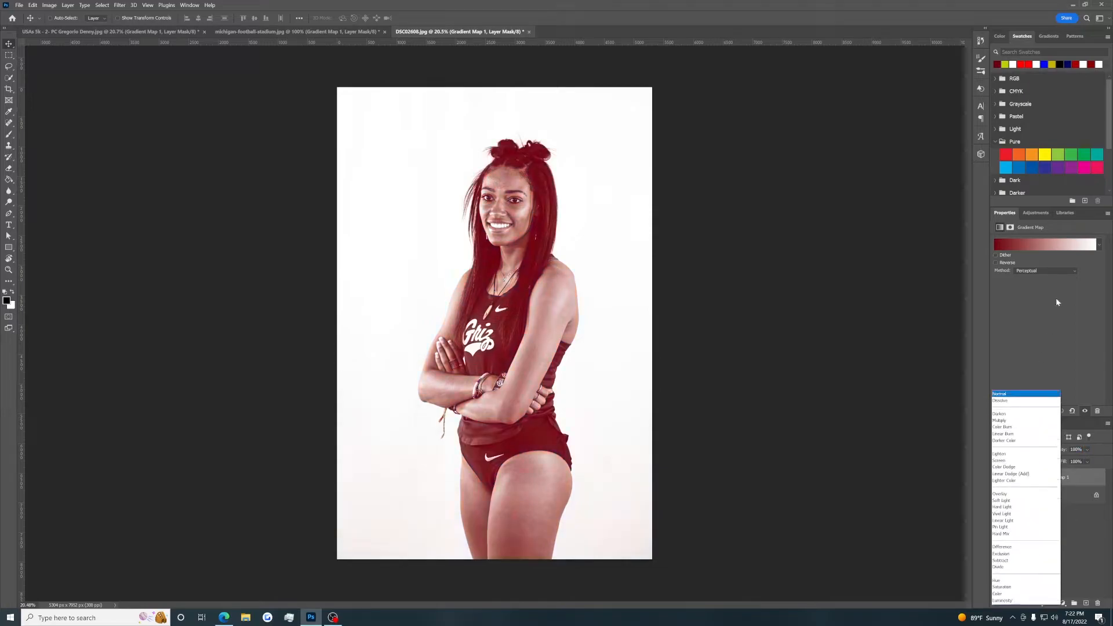
click(1021, 396)
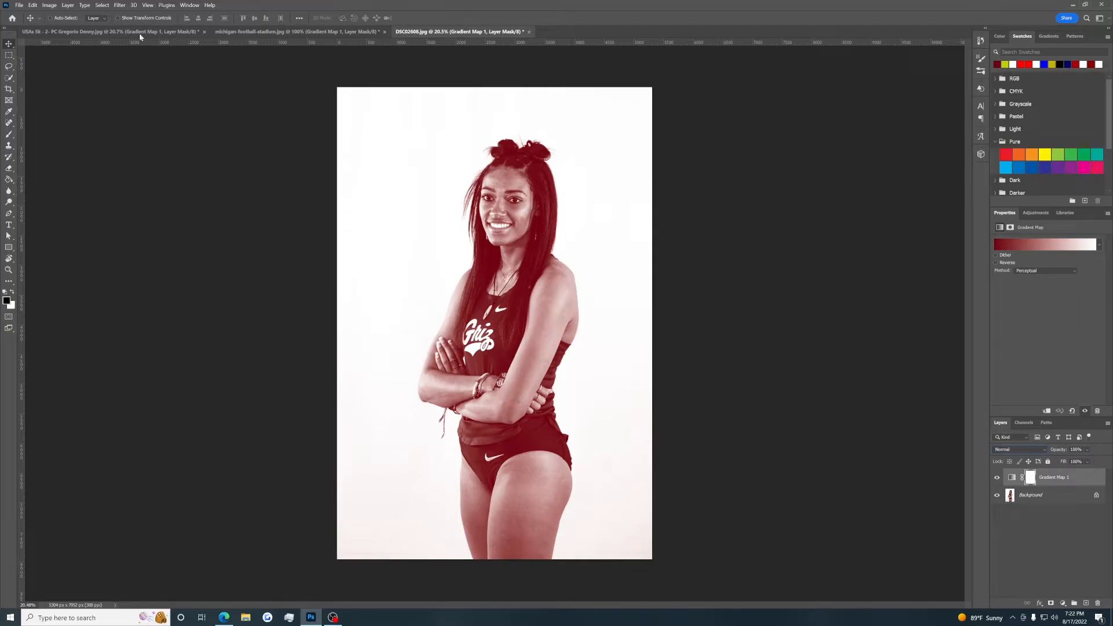
Flip between the open documents to review the runner and stadium gradient map results, ending on the runner photo.
click(166, 33)
click(325, 31)
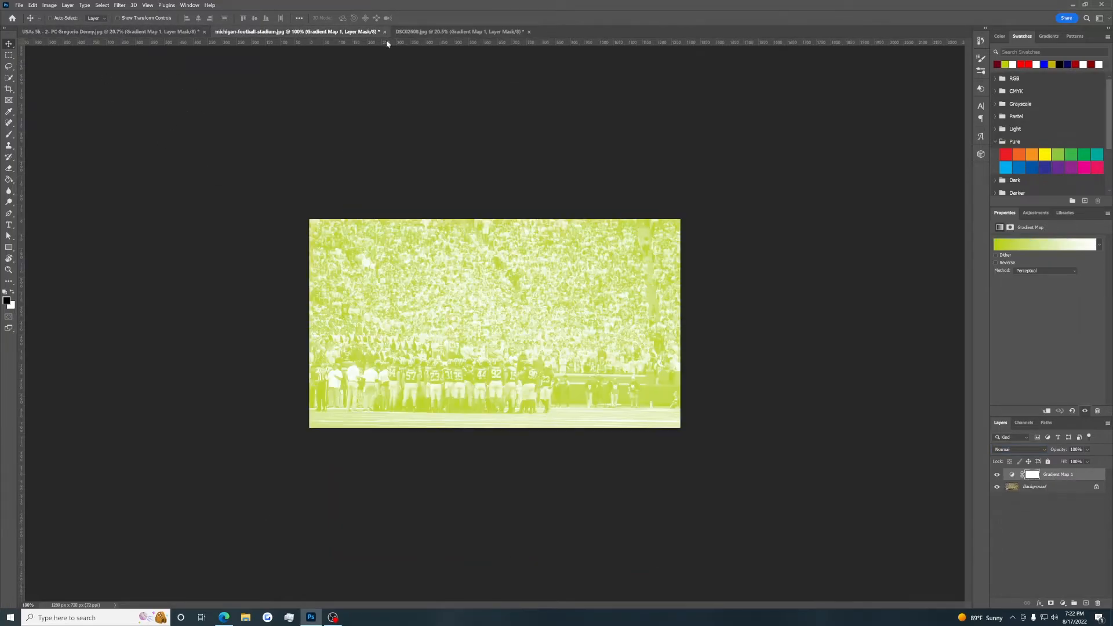
click(388, 28)
click(313, 31)
click(158, 33)
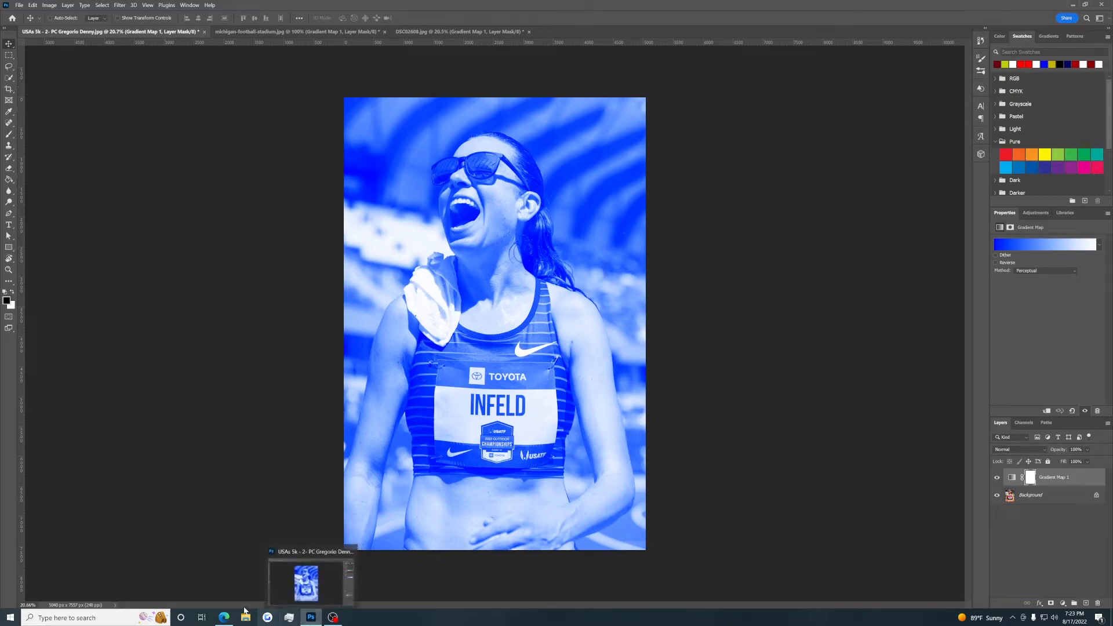
Switch to Behance in the browser and open the Sports Design moodboard from the profile's moodboards.
click(225, 617)
click(534, 57)
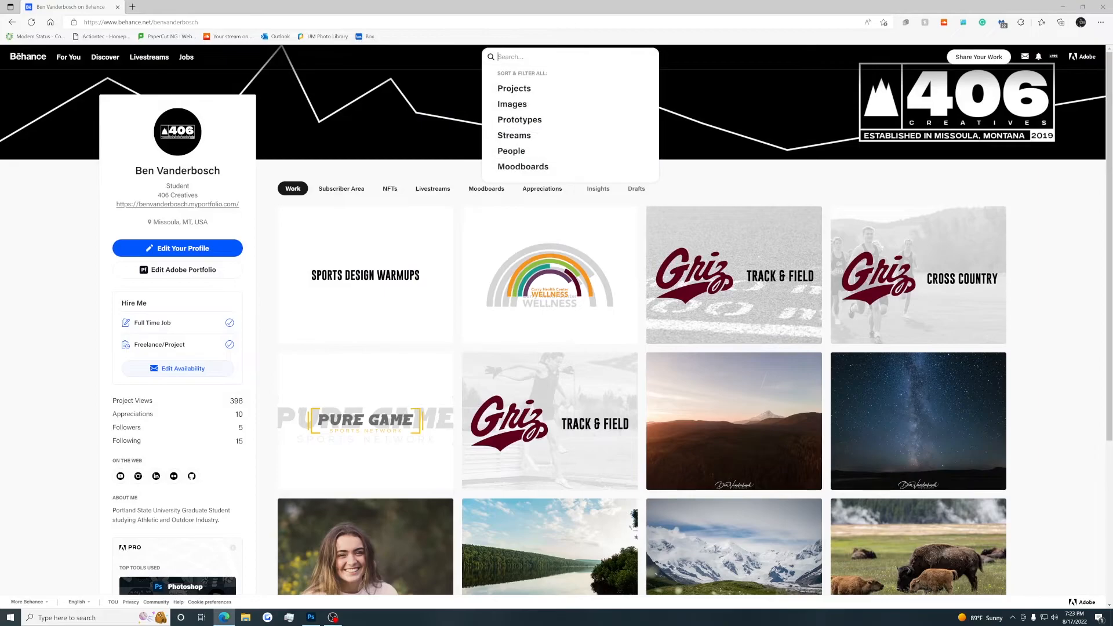
click(486, 188)
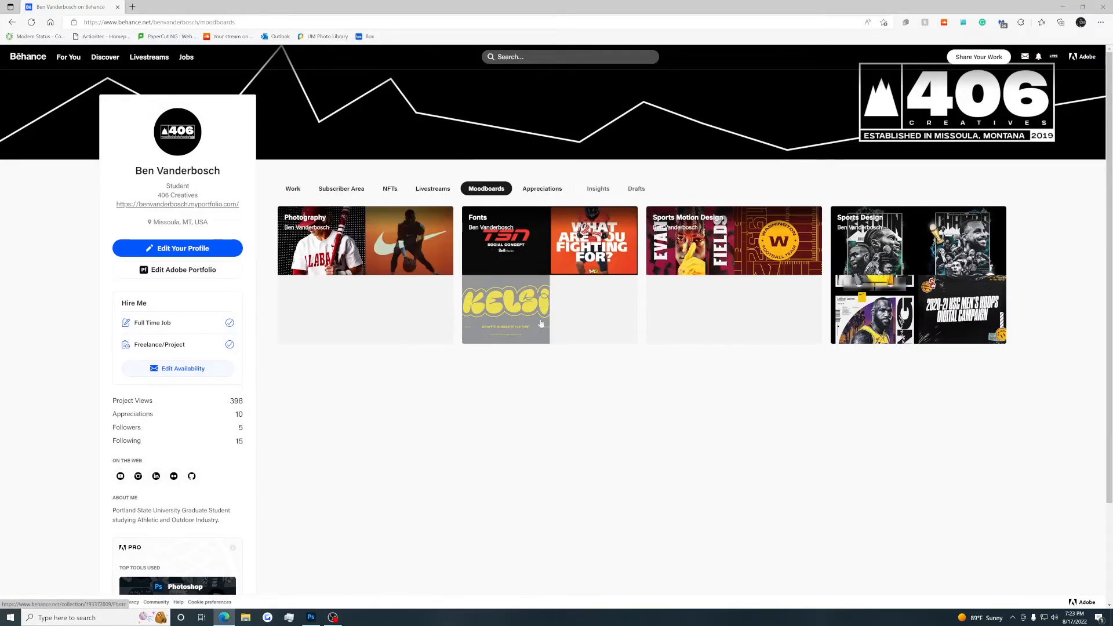
click(687, 326)
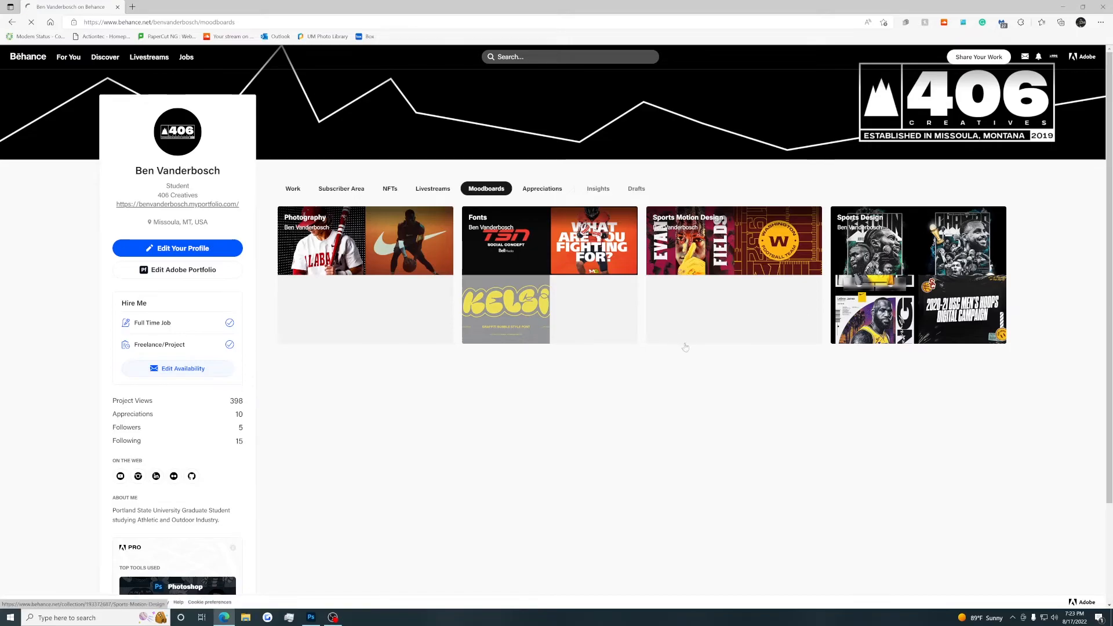
click(910, 313)
Find the Pitt Athletics 2019 Fall Posters project in the moodboard and examine its football posters.
scroll(107, 239, down, 15)
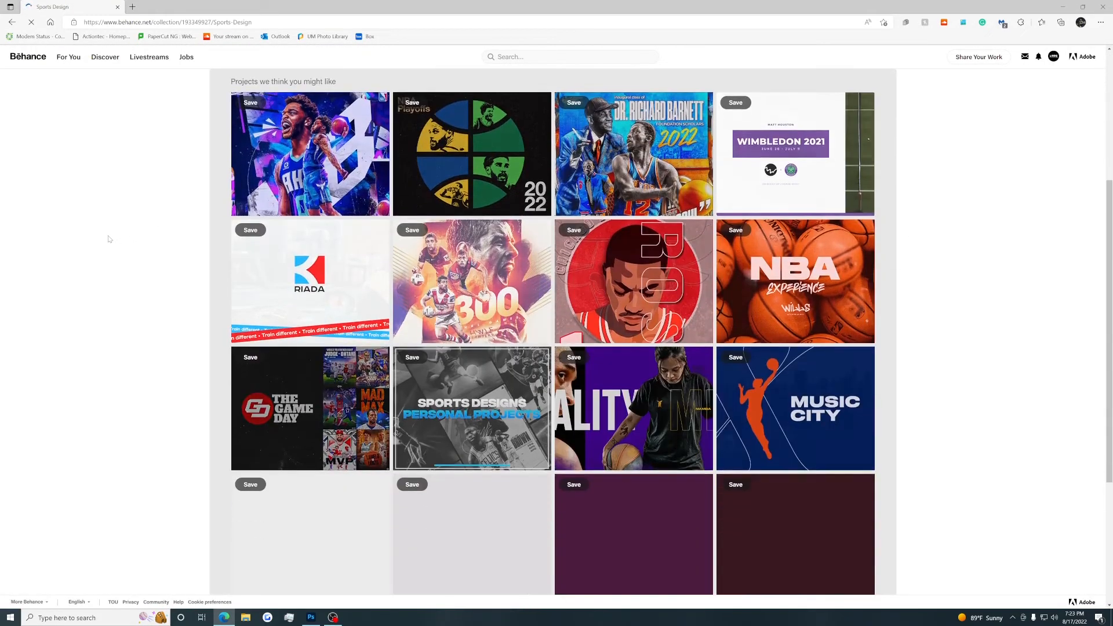
scroll(108, 239, up, 6)
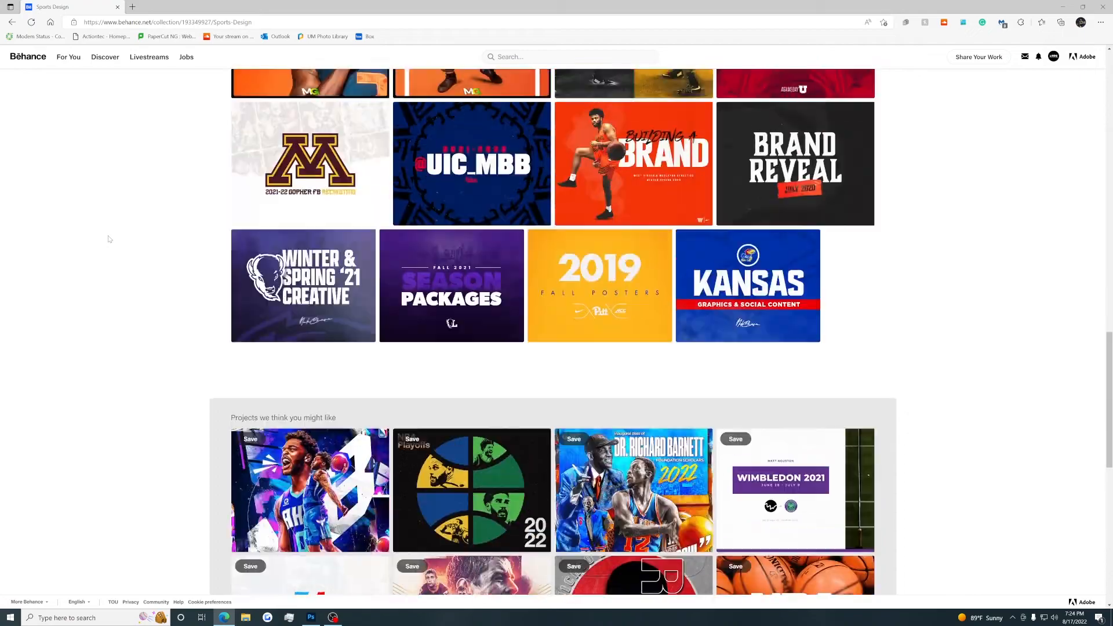
click(595, 456)
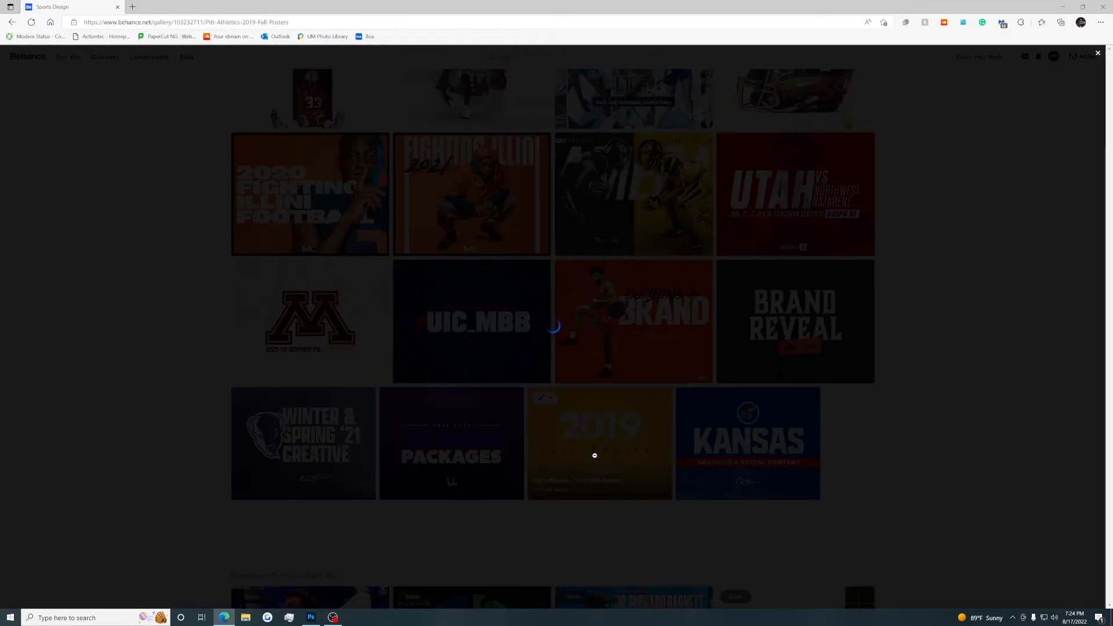
scroll(589, 451, down, 5)
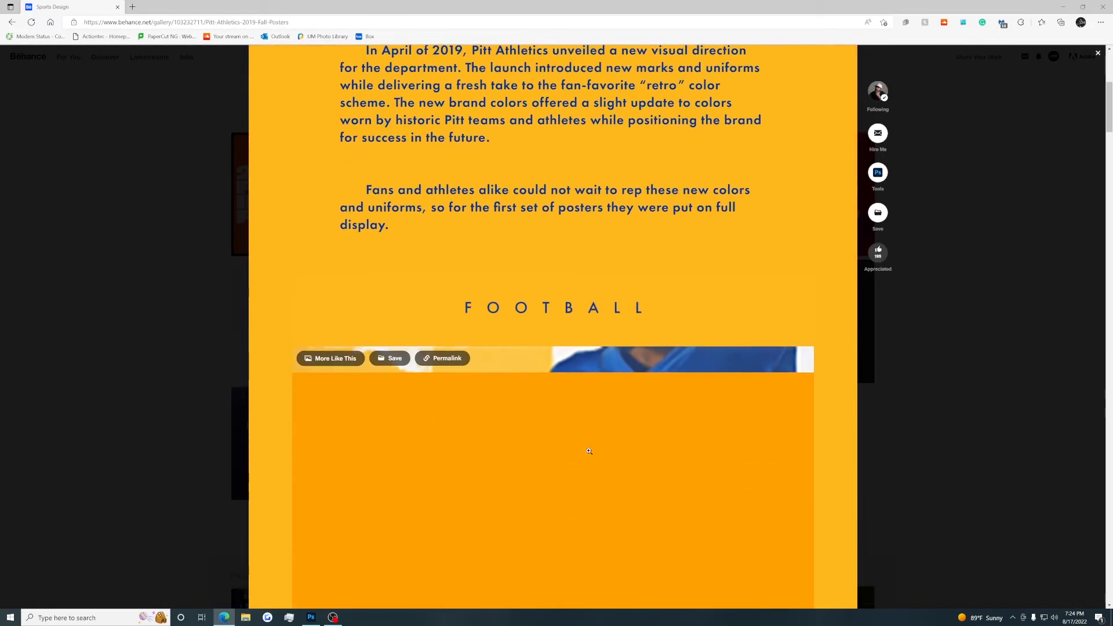
scroll(589, 451, down, 4)
scroll(691, 291, down, 14)
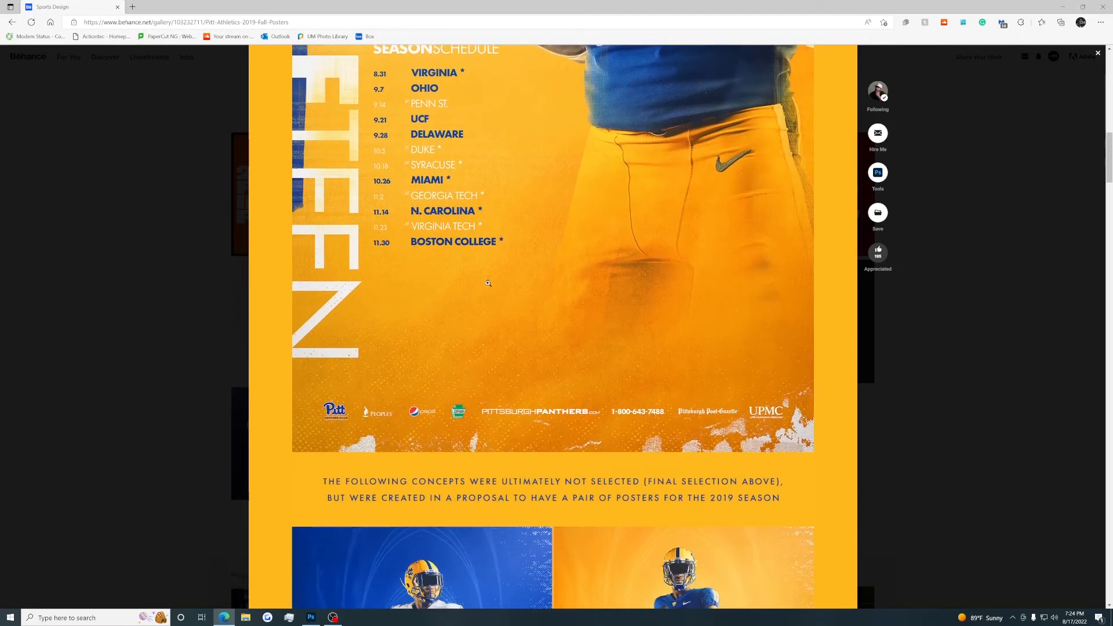
scroll(687, 128, up, 3)
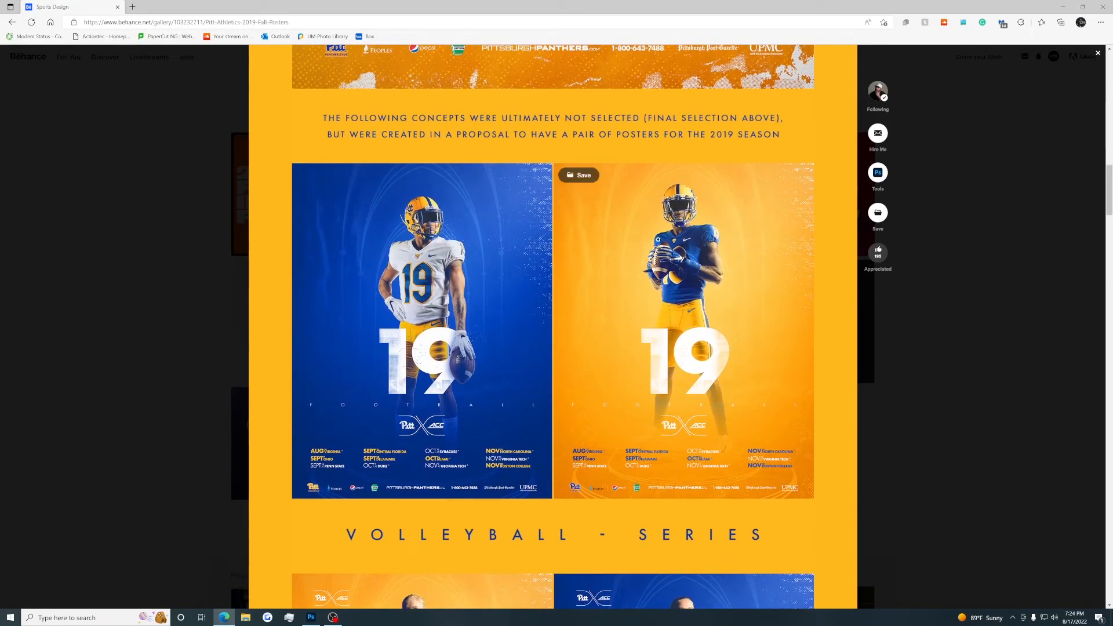
Examine the volleyball poster series, look back over the football posters, and close the project.
scroll(327, 226, down, 7)
scroll(431, 225, down, 10)
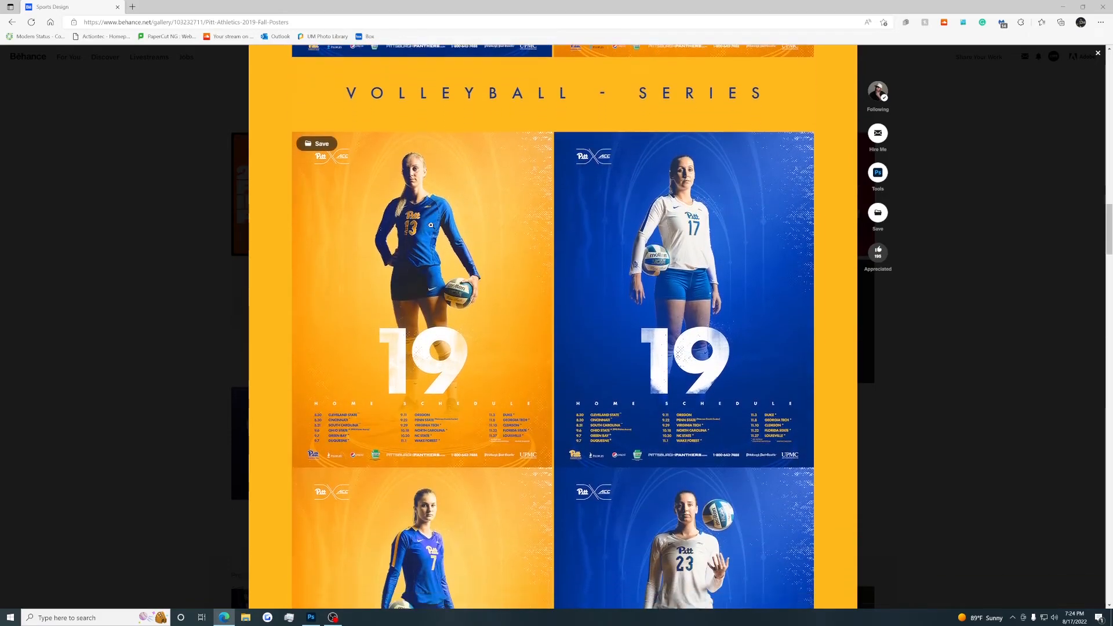
scroll(431, 226, up, 4)
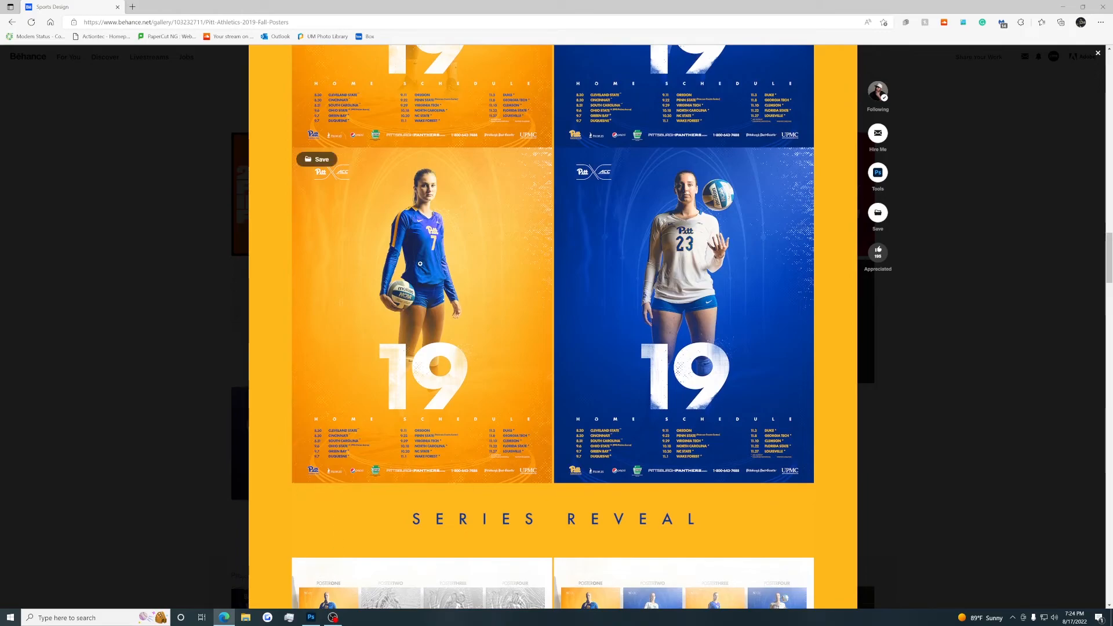
scroll(406, 272, up, 4)
scroll(430, 354, up, 20)
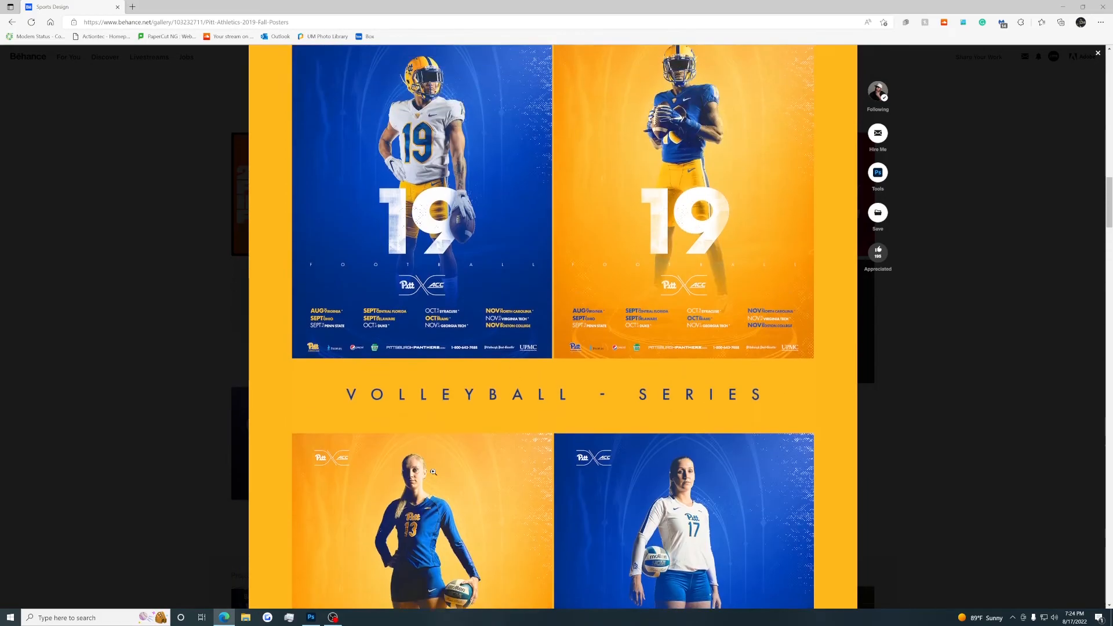
scroll(433, 472, up, 2)
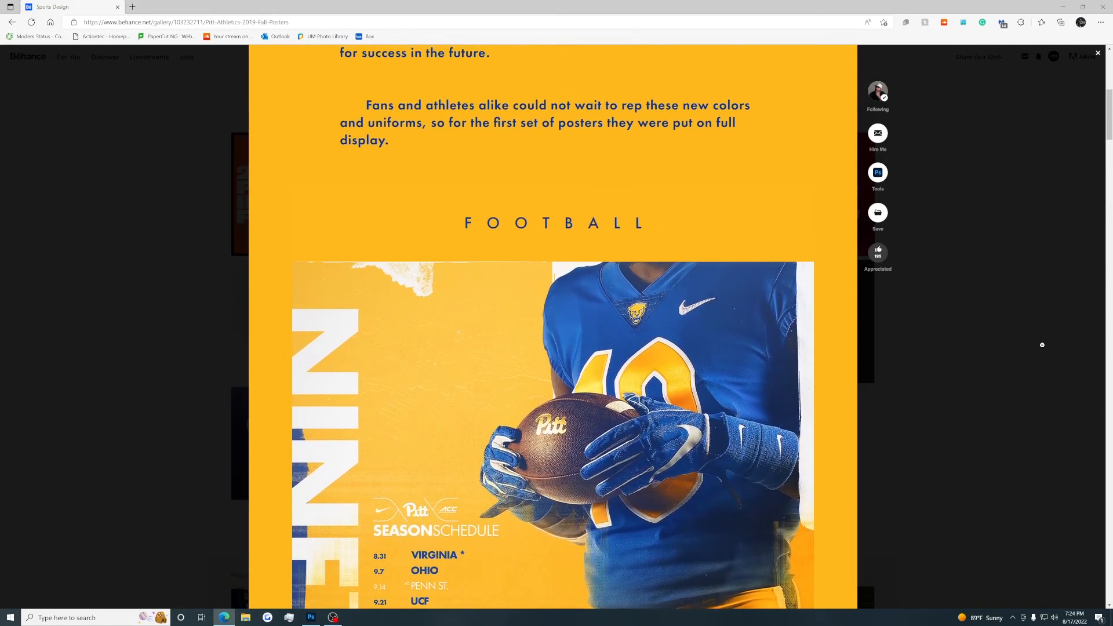
click(1042, 346)
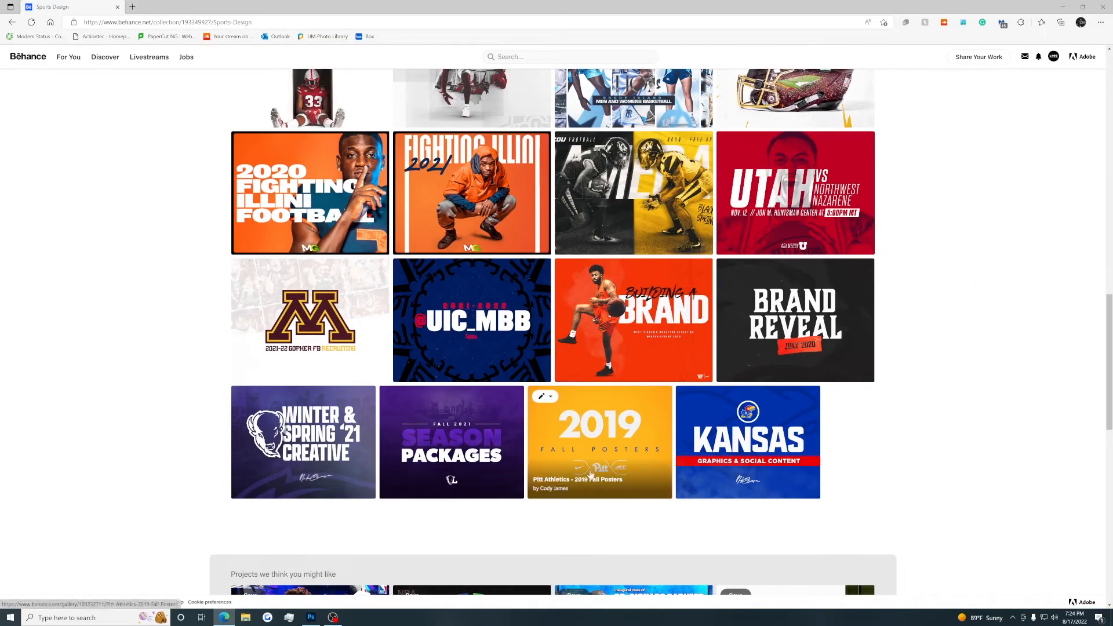
Browse the work on the Pitt poster designer's profile, and return to your own Behance profile.
click(558, 488)
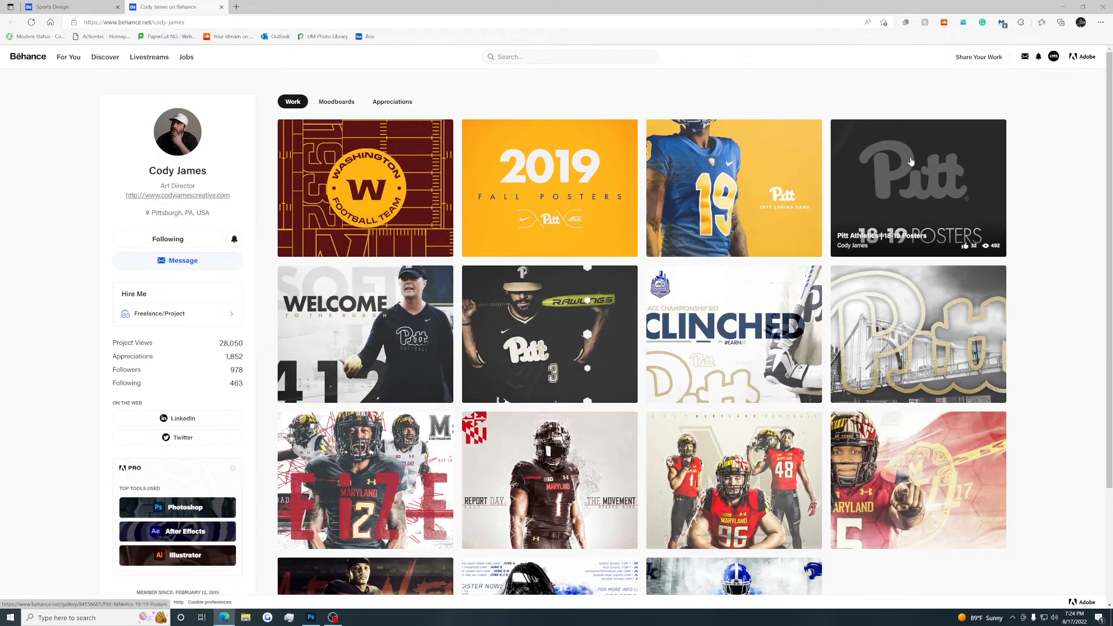
scroll(425, 436, down, 3)
scroll(449, 128, up, 3)
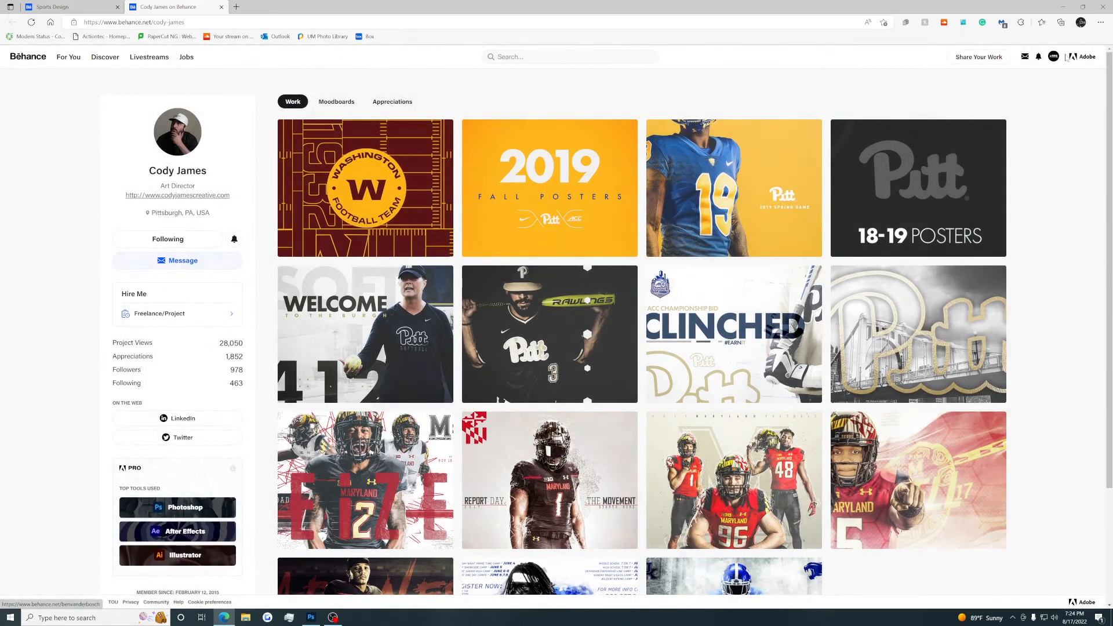
click(1054, 56)
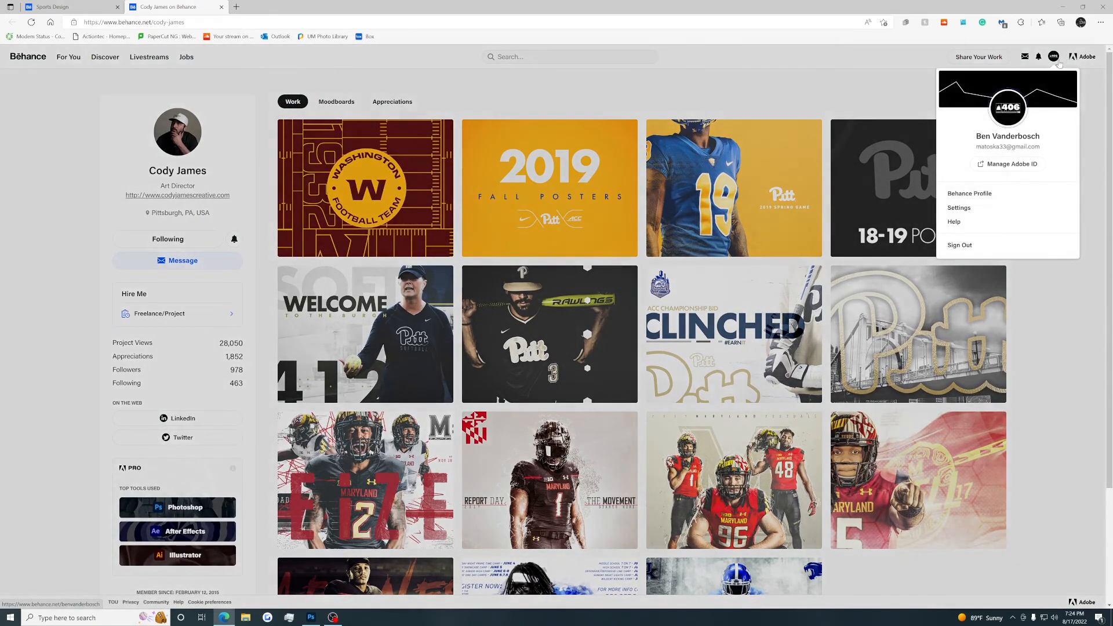
click(1002, 190)
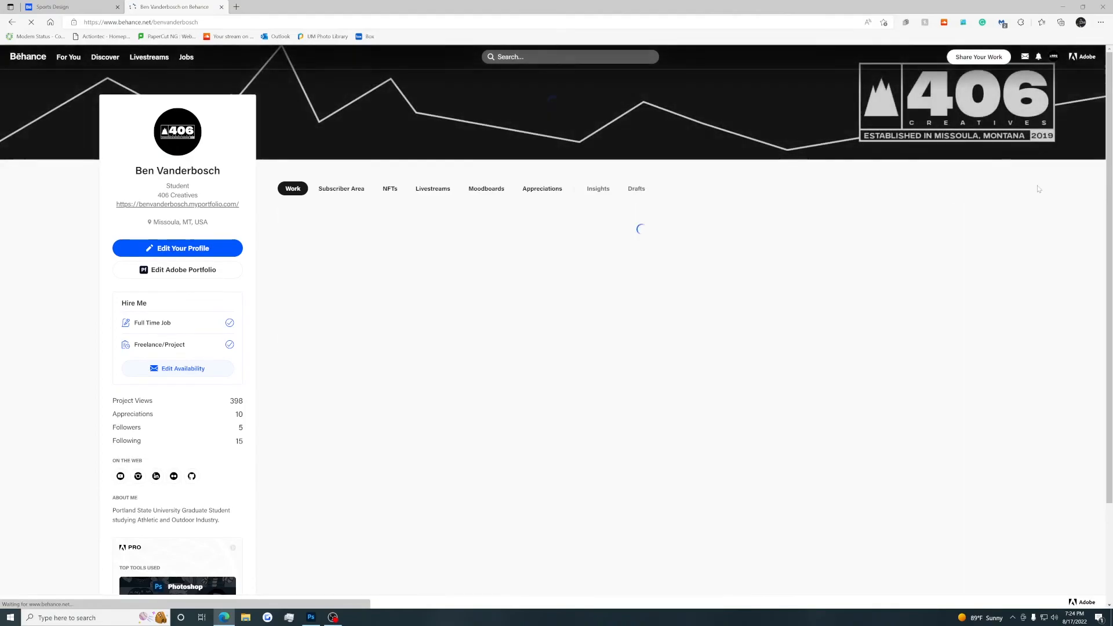